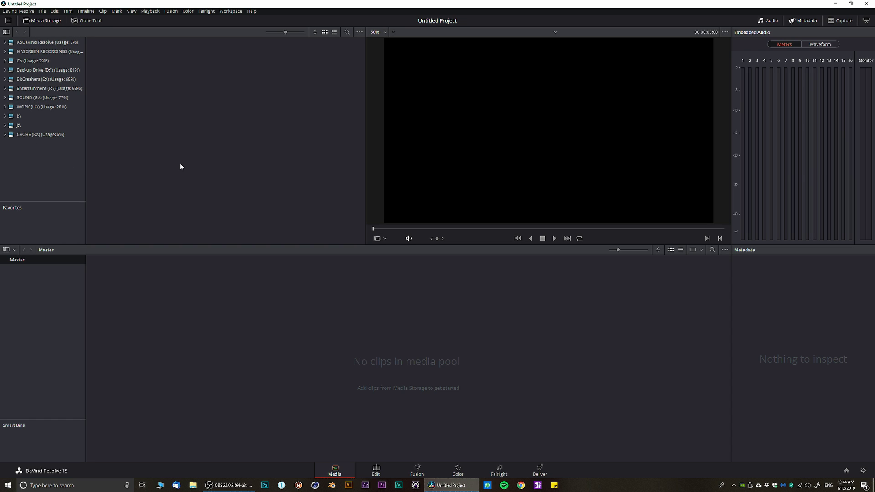
Review the Media Storage preferences without changes, then browse the WORK (H:\) drive's folders and clips
left_click(42, 11)
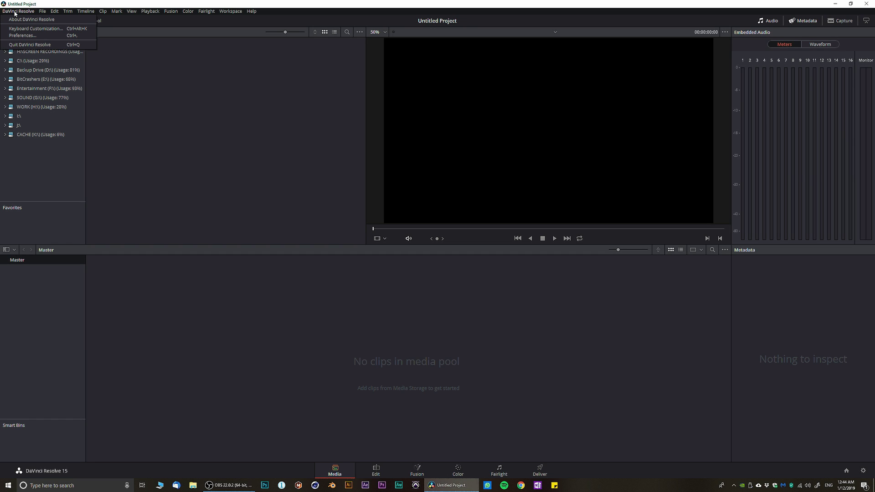
left_click(23, 35)
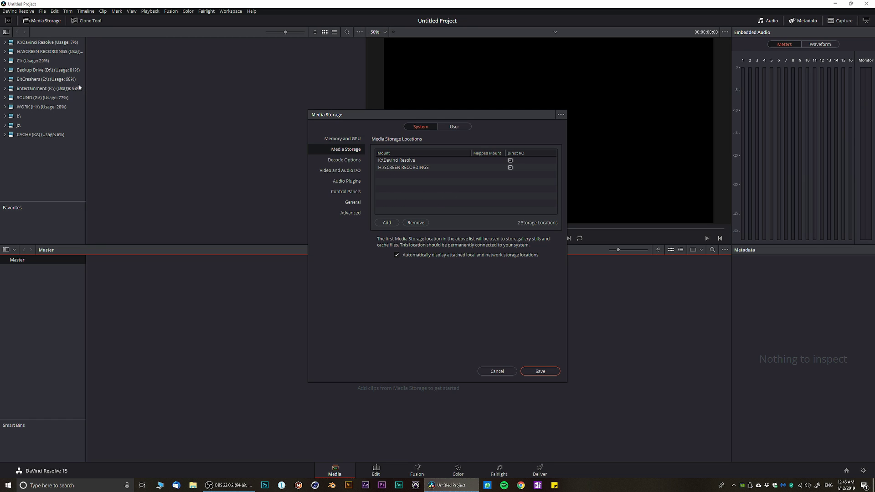
left_click(494, 371)
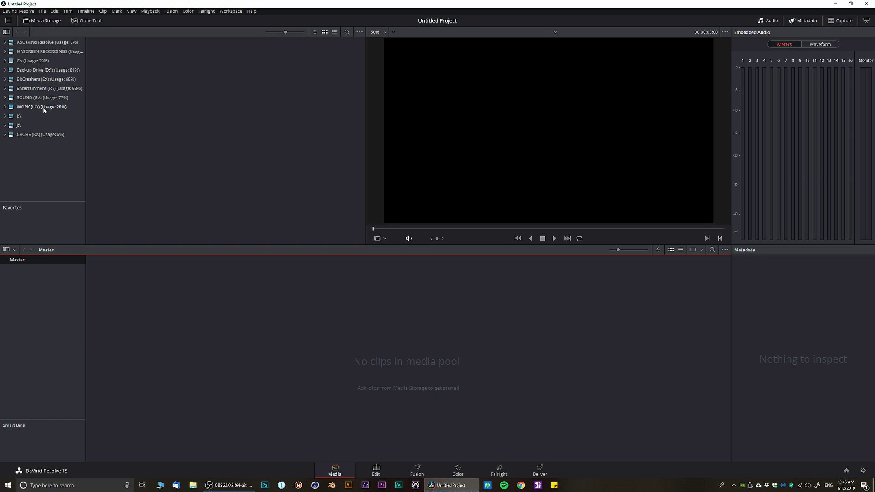
left_click(30, 108)
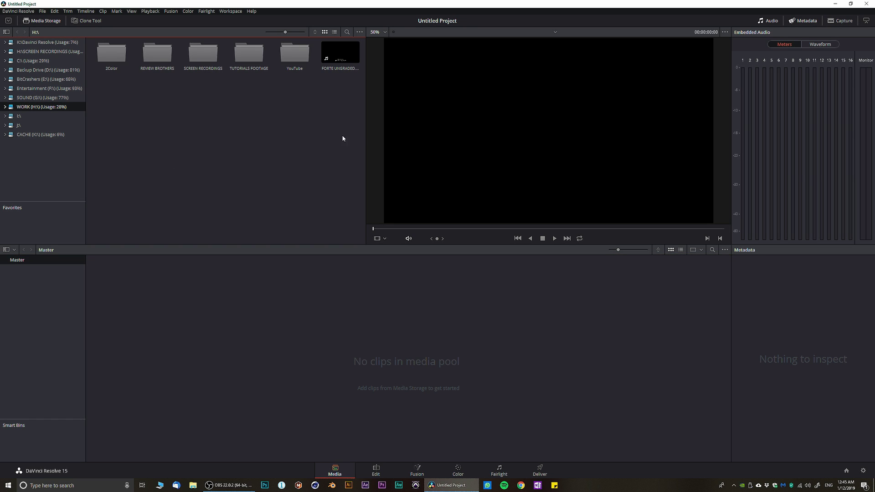
left_click(338, 55)
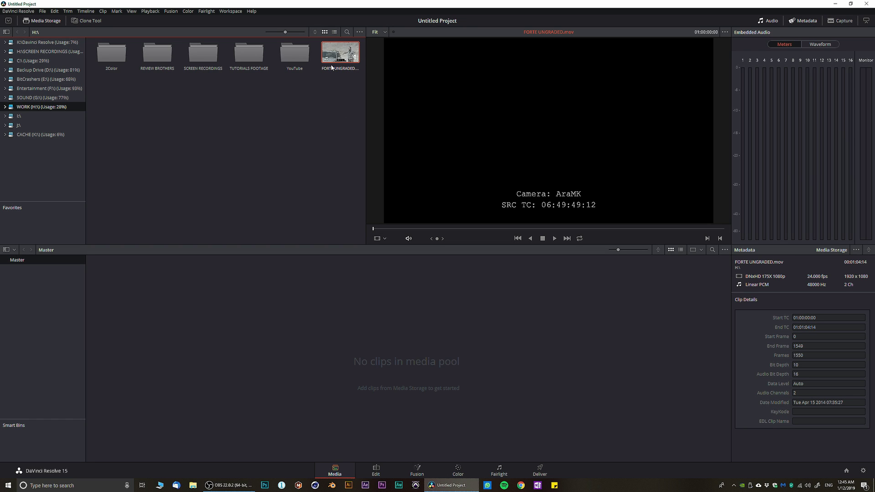
left_click_drag(339, 58, 185, 282)
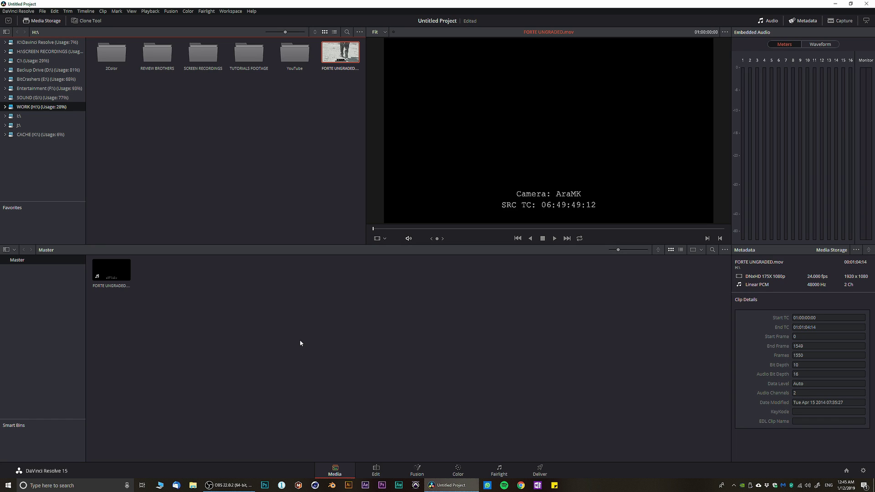
left_click(104, 276)
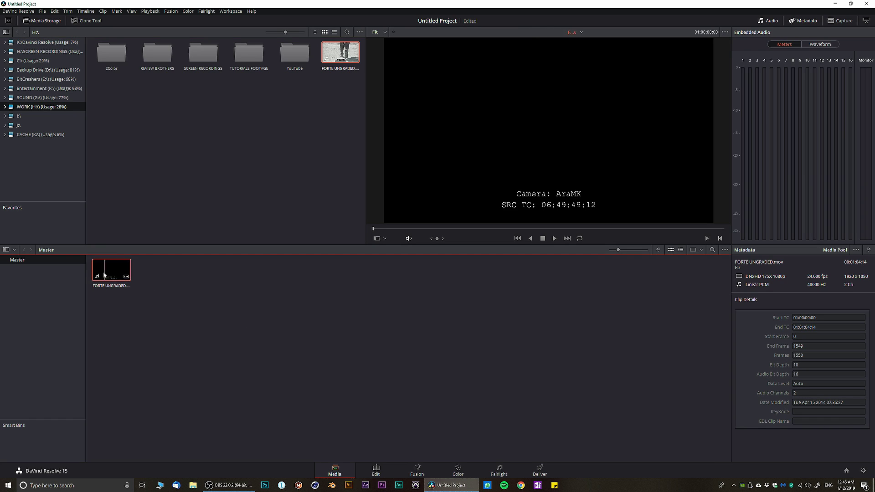
key("Delete")
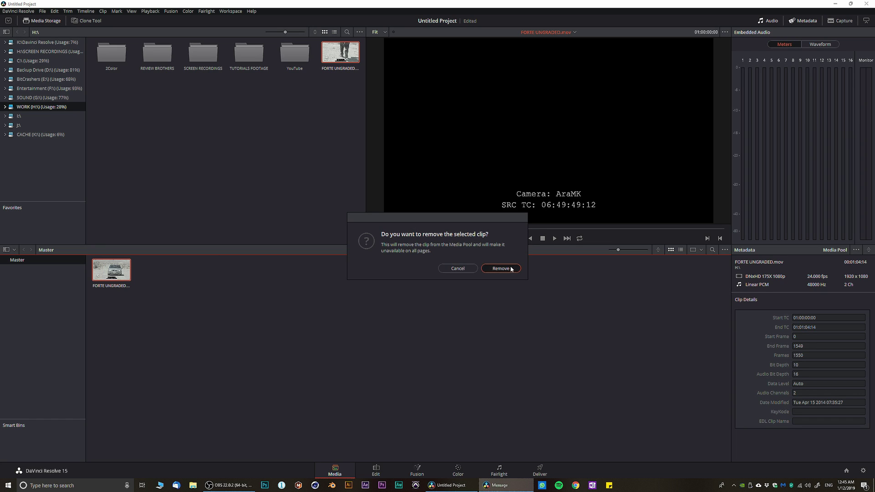
left_click(501, 269)
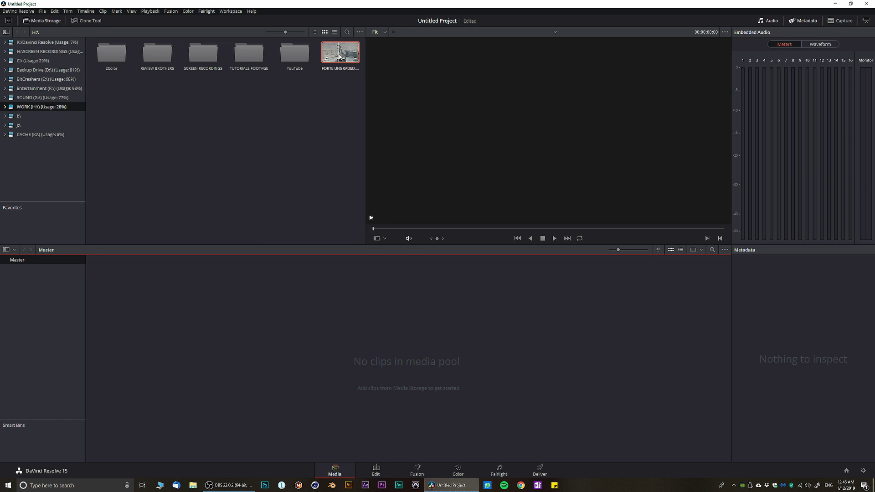
Auto-detect scene cuts in FORTE UNGRADED and add every detected shot to the media pool
right_click(339, 51)
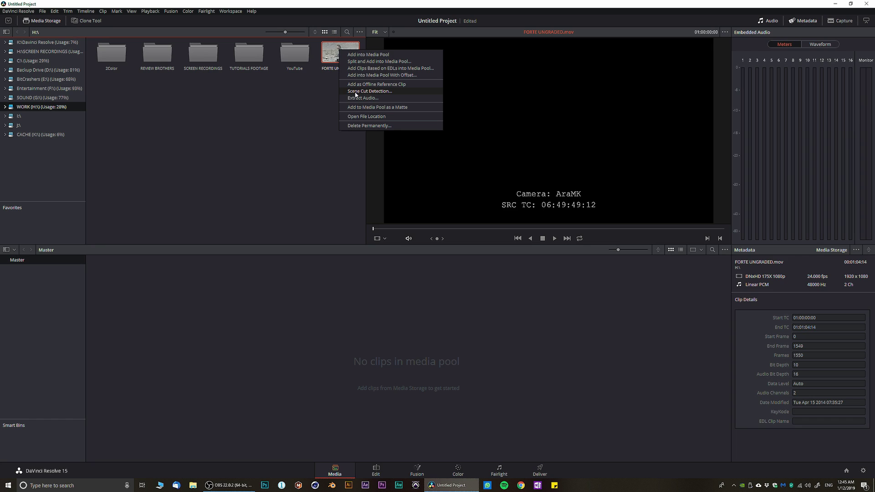
left_click(377, 92)
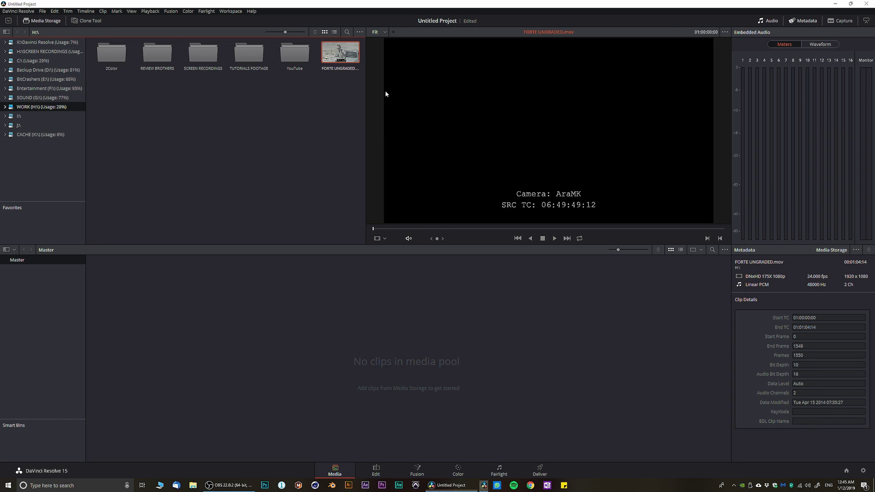
left_click(101, 444)
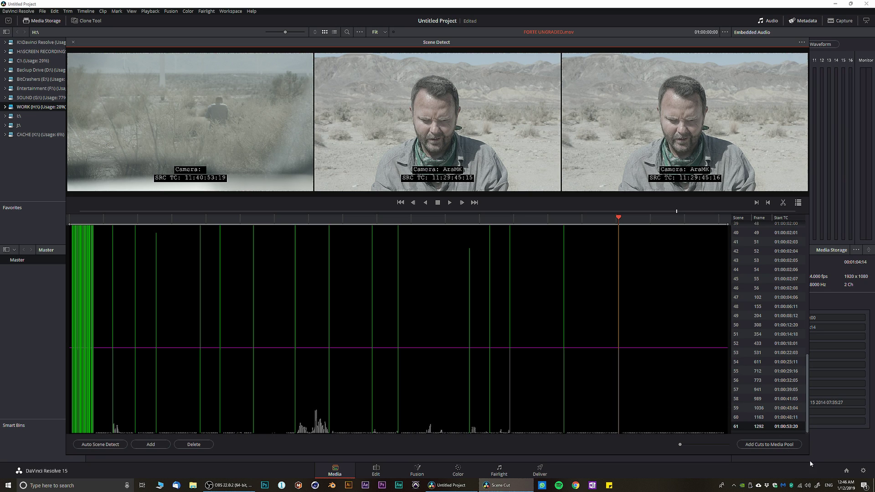
left_click(747, 445)
left_click(73, 42)
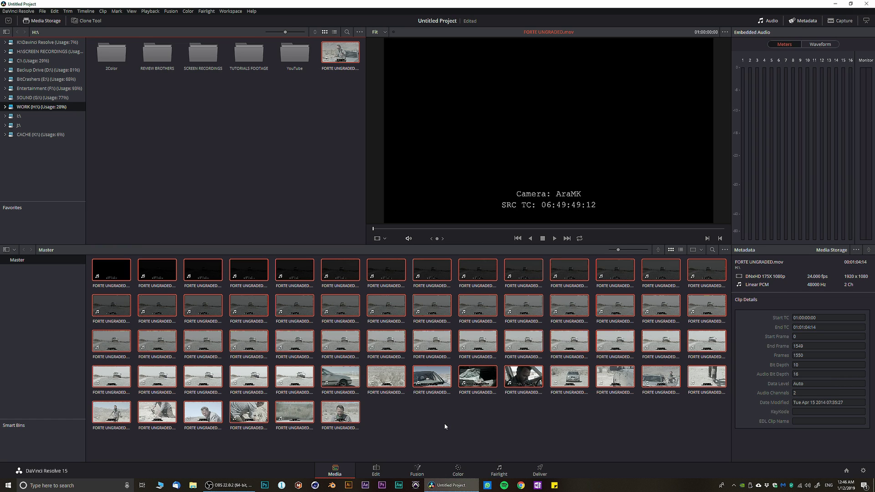
On the Edit page, create a new bin, Bin 1, under Master
left_click(377, 468)
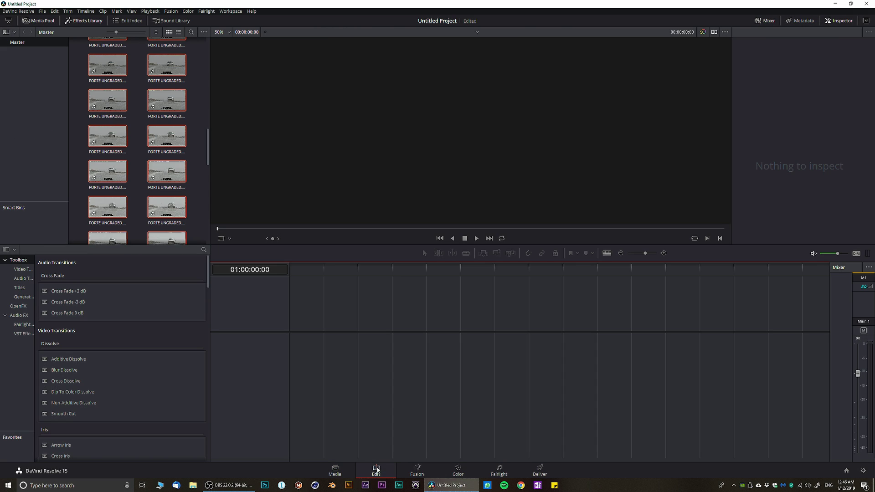
scroll(192, 237, "up", 10)
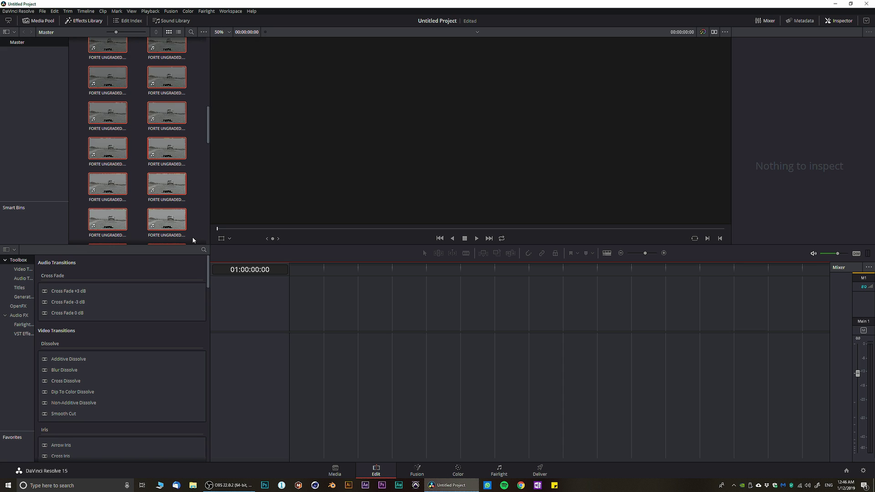
left_click(192, 131)
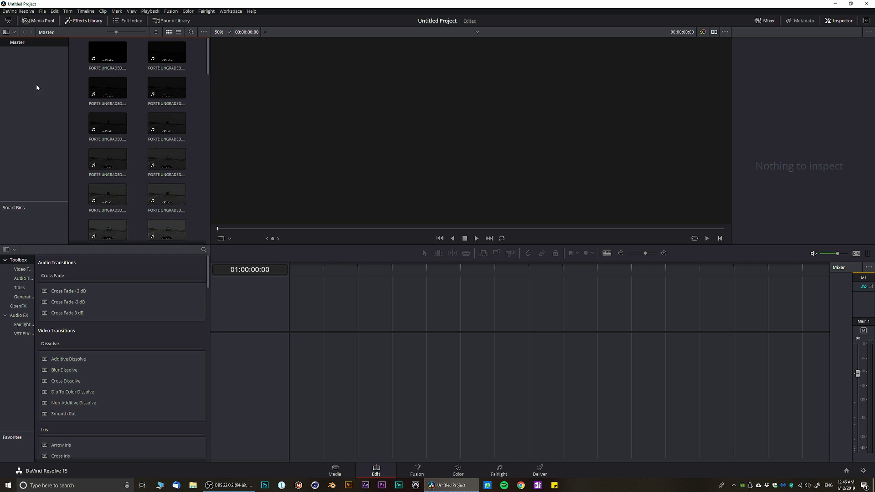
key("ctrl+shift+n")
key("Return")
left_click(17, 42)
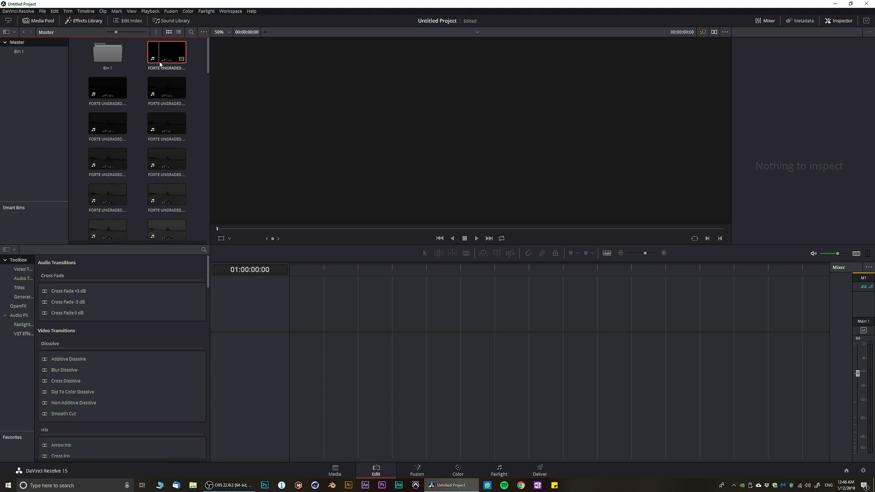
Move all the media pool clips into Bin 1 and rename it 'commercial'
scroll(165, 192, "down", 10)
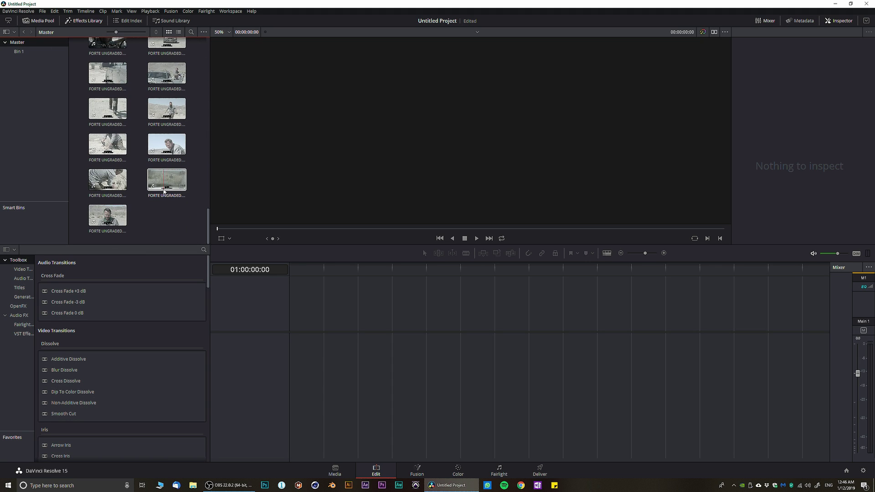
key("ctrl+a")
left_click_drag(208, 222, 110, 56)
right_click(95, 56)
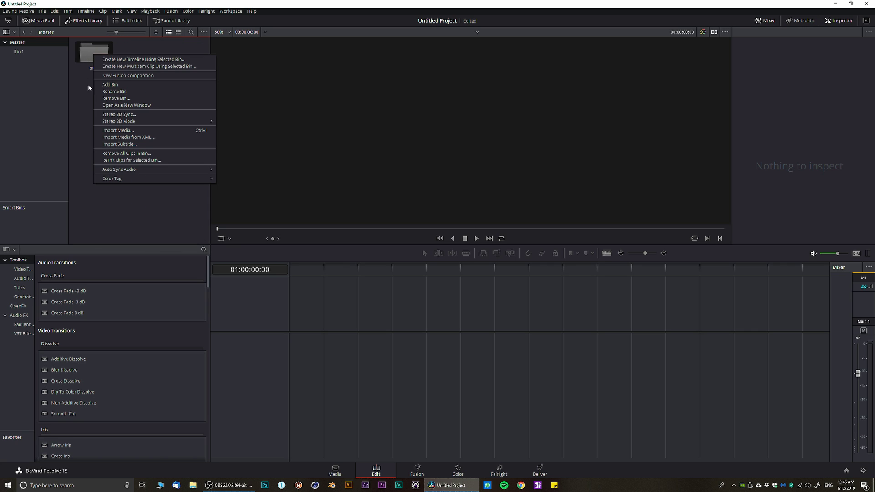
left_click(113, 92)
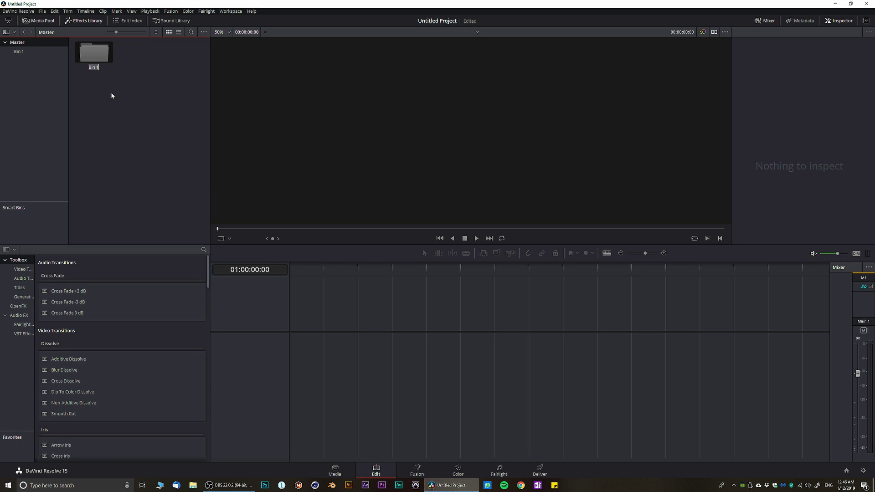
type("commercial")
key("Return")
Open the commercial bin to check that it holds the clips
double_click(88, 62)
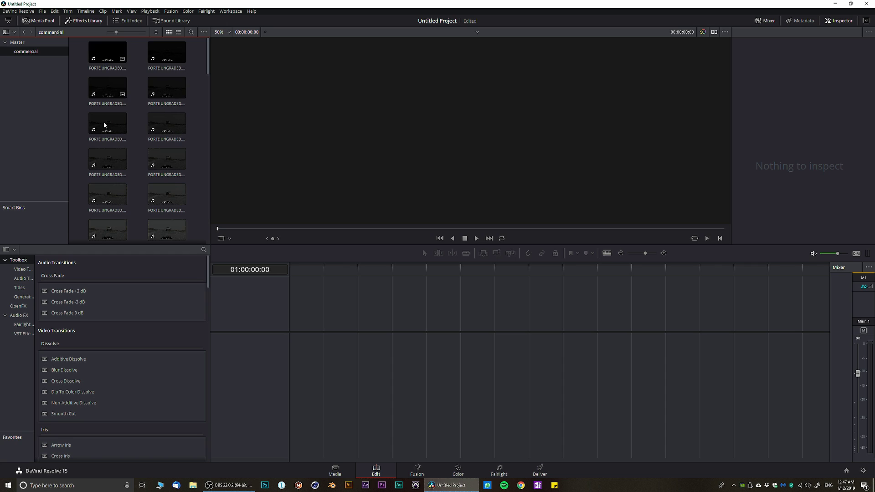
scroll(141, 129, "down", 2)
scroll(144, 146, "up", 1)
left_click(41, 11)
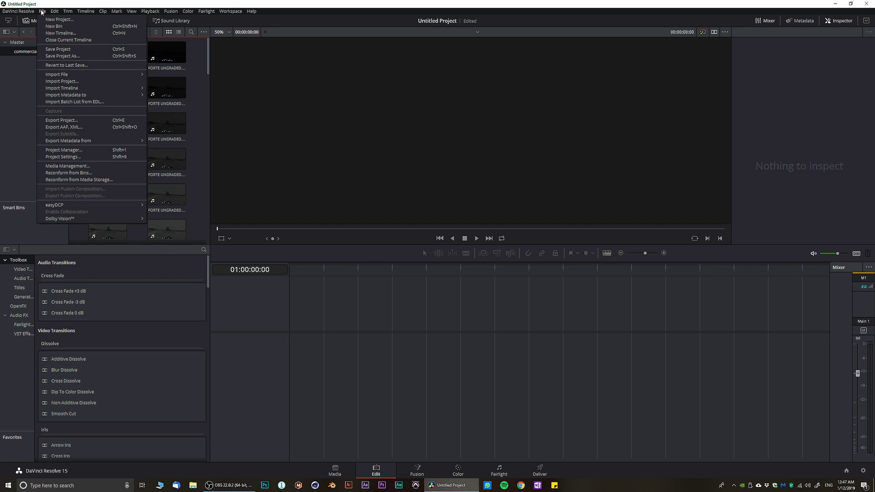
Create a new timeline from the commercial bin's clips, with Empty Timeline unchecked
left_click(61, 32)
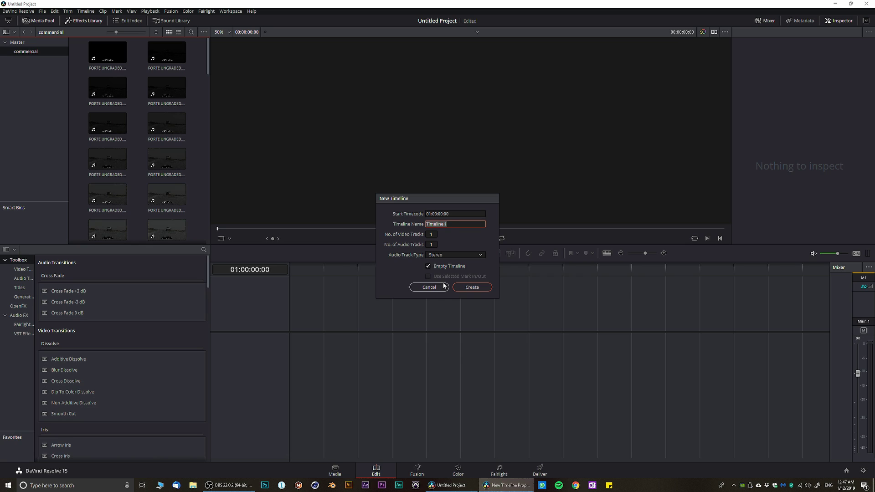
left_click(428, 266)
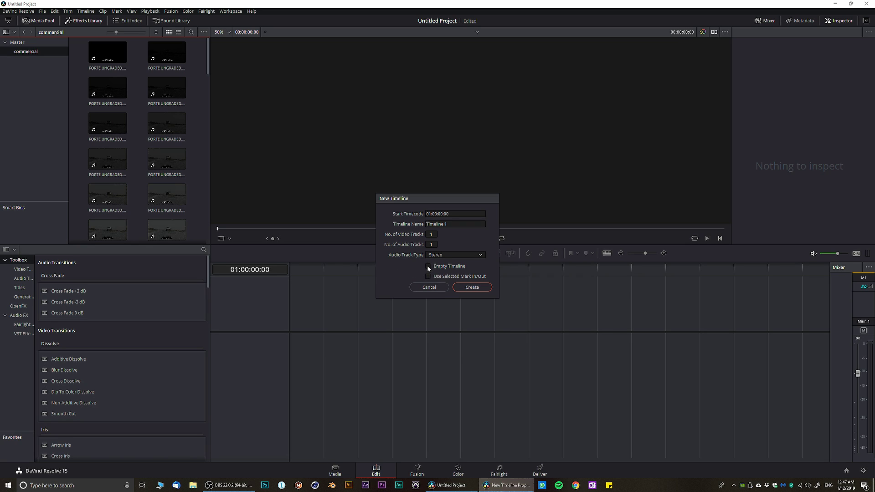
left_click(477, 288)
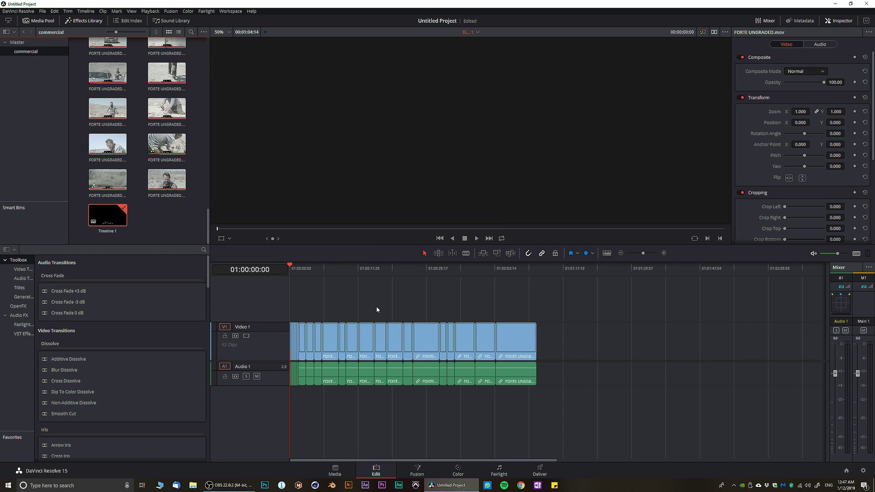
Mute the timeline audio and scrub from the opening desert shot to the man at the car door
mouse_move(308, 272)
left_mouse_down()
mouse_move(299, 270)
mouse_move(313, 270)
left_mouse_up()
left_click(812, 254)
left_click_drag(326, 273, 383, 279)
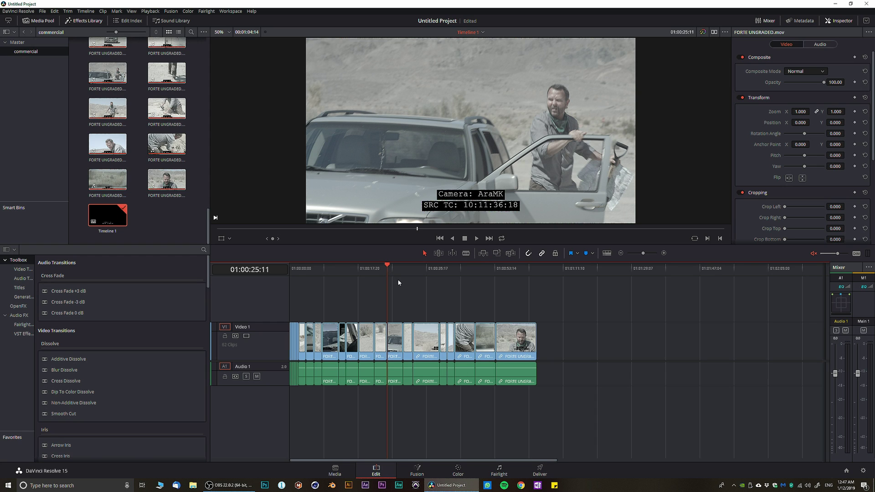
mouse_move(404, 275)
left_mouse_down()
mouse_move(423, 273)
mouse_move(322, 274)
mouse_move(448, 274)
mouse_move(387, 274)
left_mouse_up()
Zoom in on the timeline and park the playhead at 01:00:24:14
left_click(664, 253)
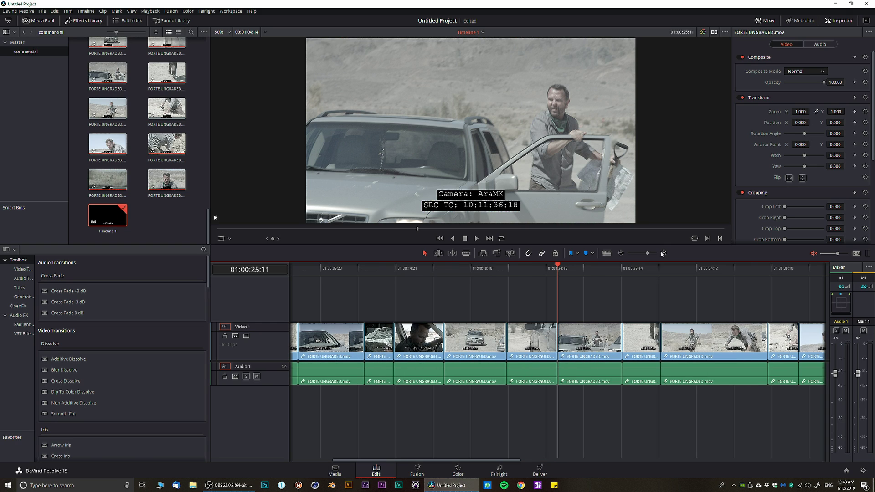
left_click(620, 253)
left_click(664, 254)
left_click(664, 253)
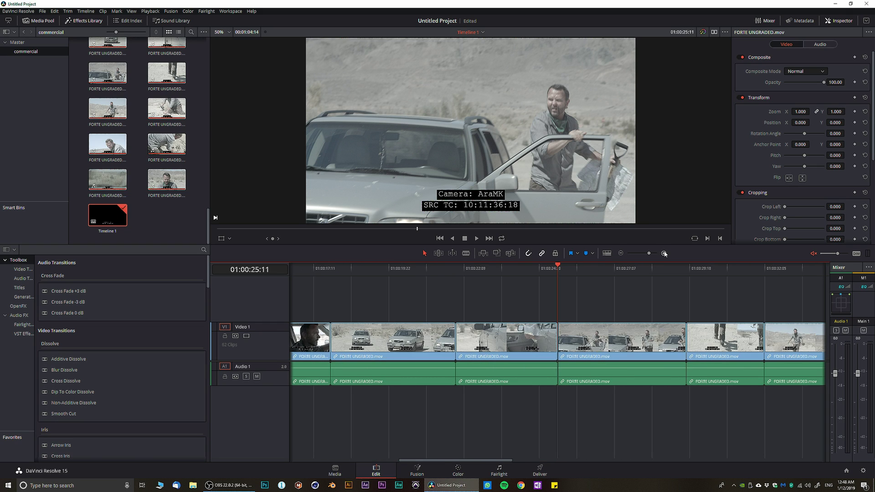
left_click(663, 254)
left_click(451, 270)
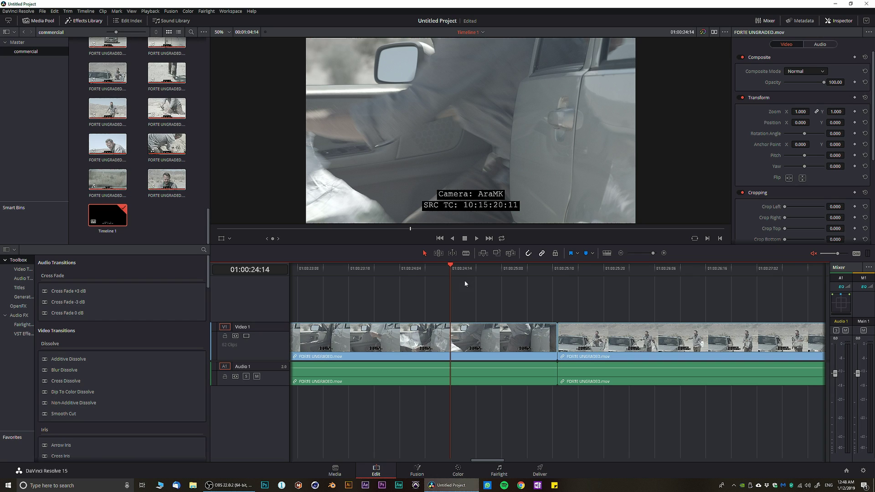
Blade the car-door clip at three points, then select the second, third and fourth pieces
left_click(467, 253)
left_click(379, 340)
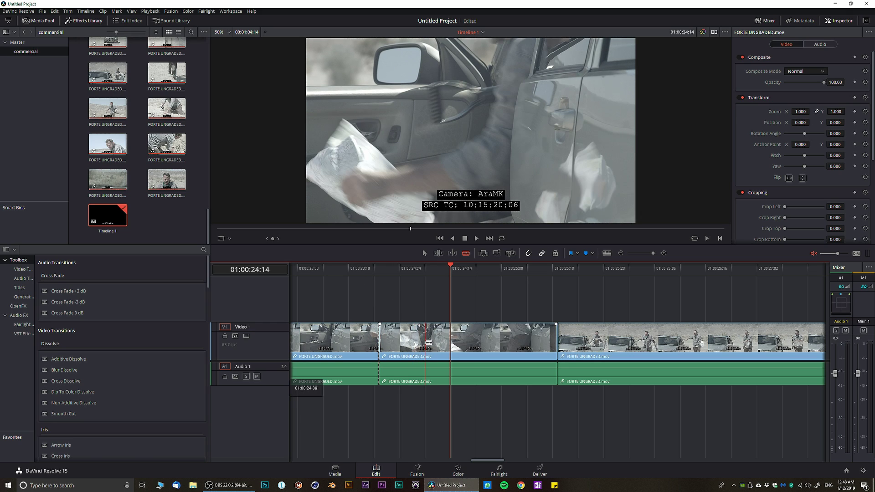
left_click(424, 367)
left_click(491, 364)
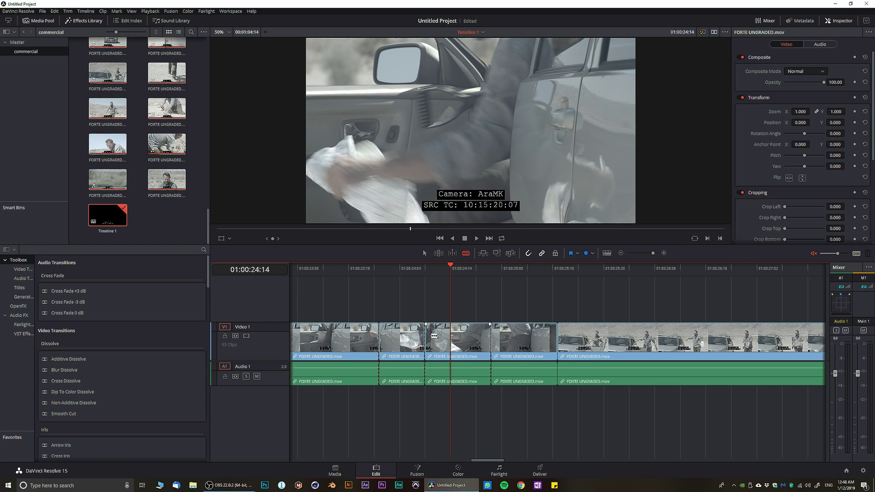
left_click(426, 253)
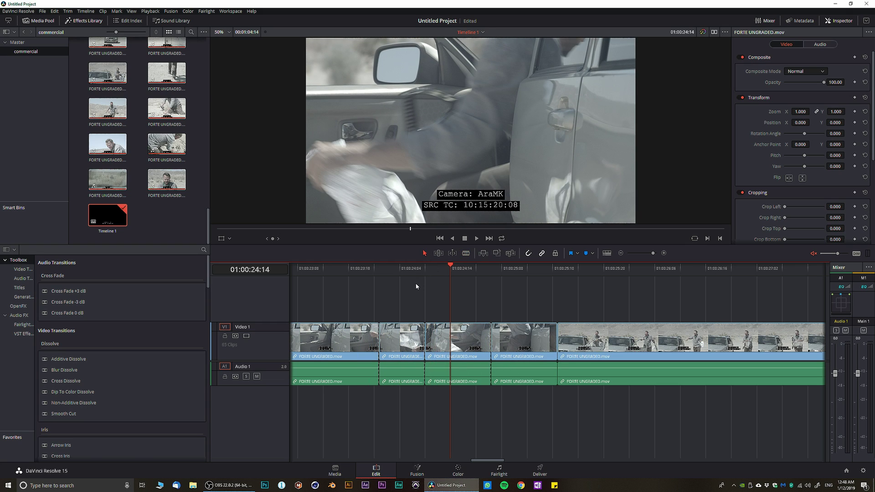
left_click(401, 345)
left_click(474, 342)
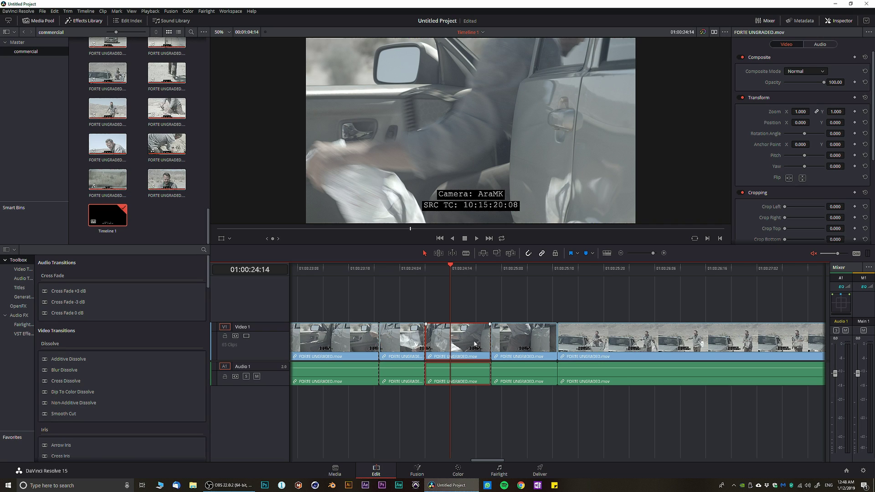
left_click(524, 339)
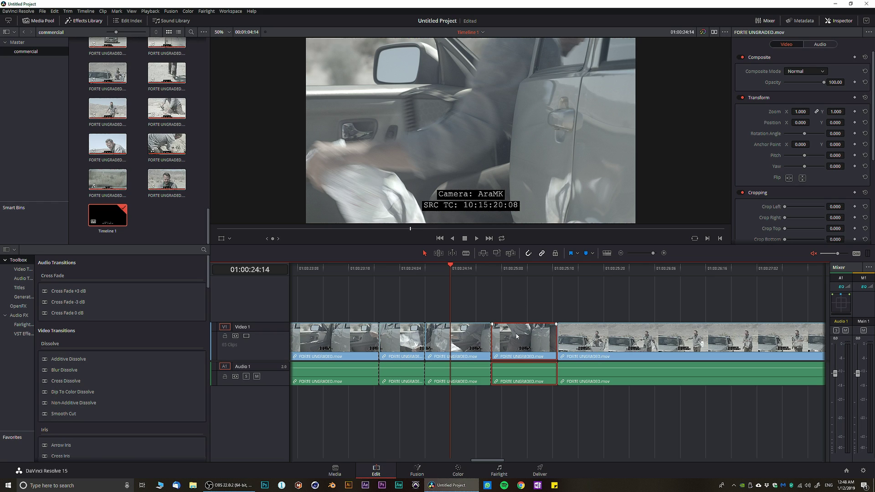
Delete the fourth and third car-door pieces and remove the leftover gap
key("Delete")
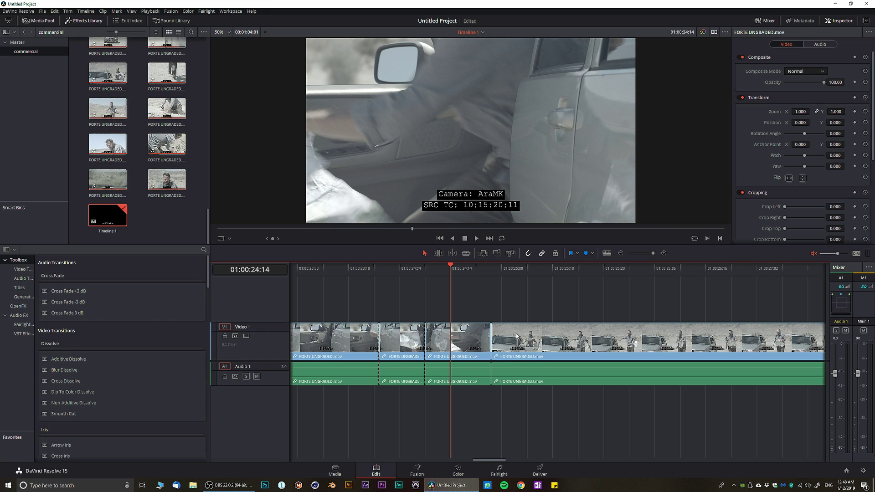
left_click(464, 345)
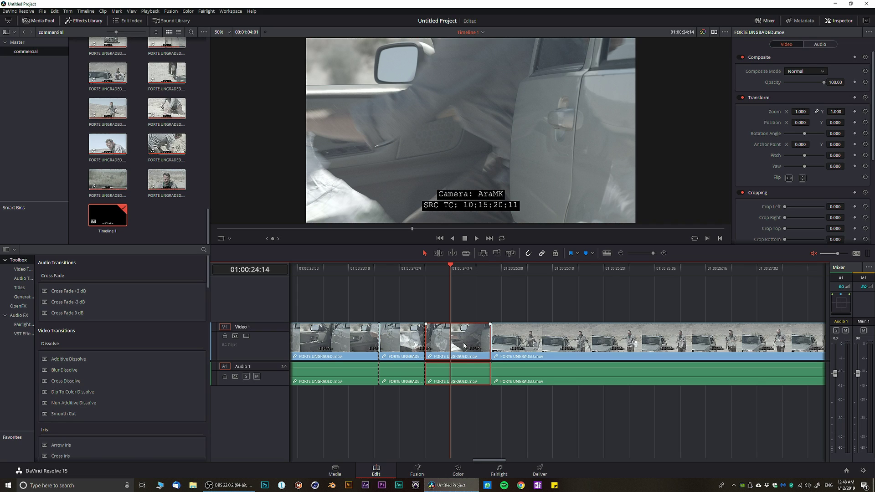
key("Delete")
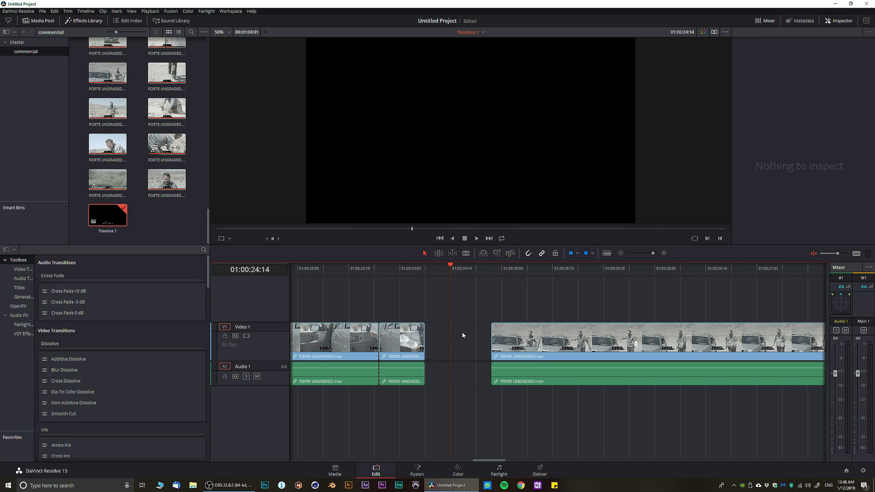
left_click(463, 343)
key("Delete")
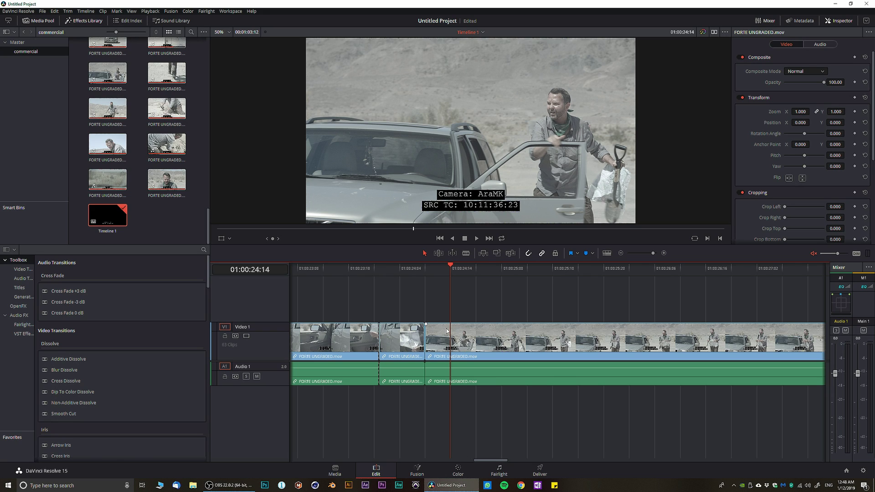
Blade the following long clip at 01:00:24:17
left_click_drag(437, 275, 466, 275)
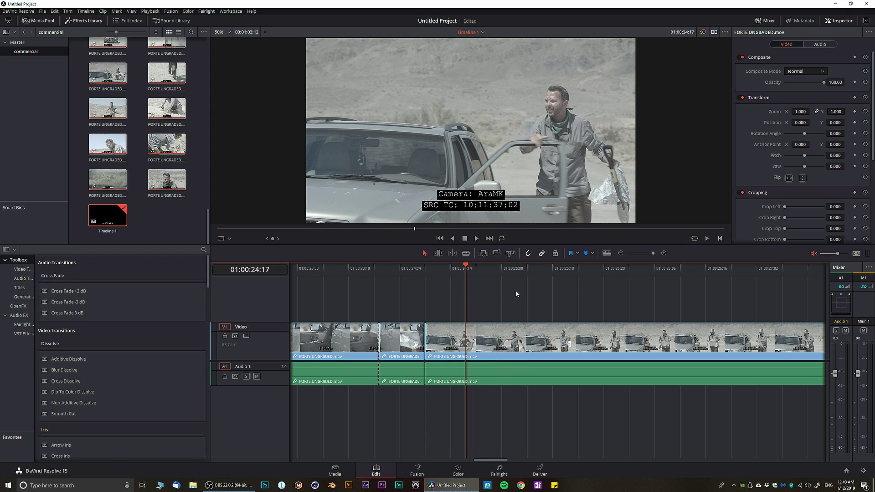
left_click(467, 253)
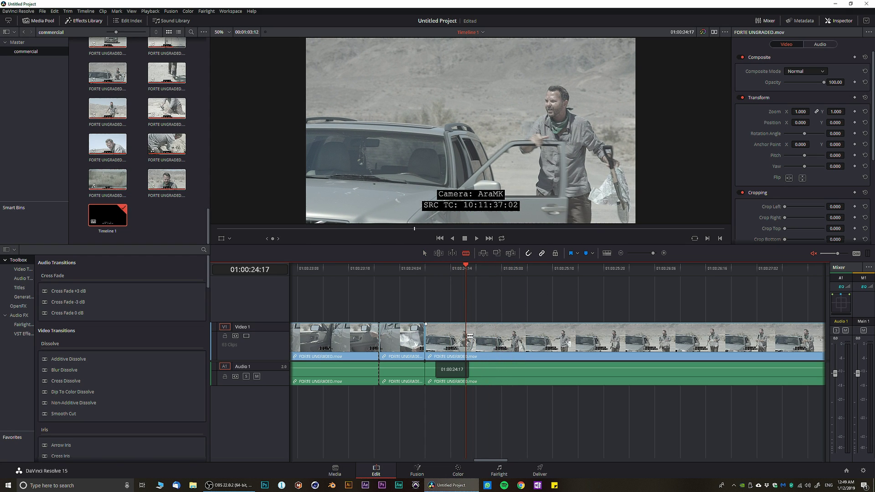
left_click(466, 338)
left_click(425, 254)
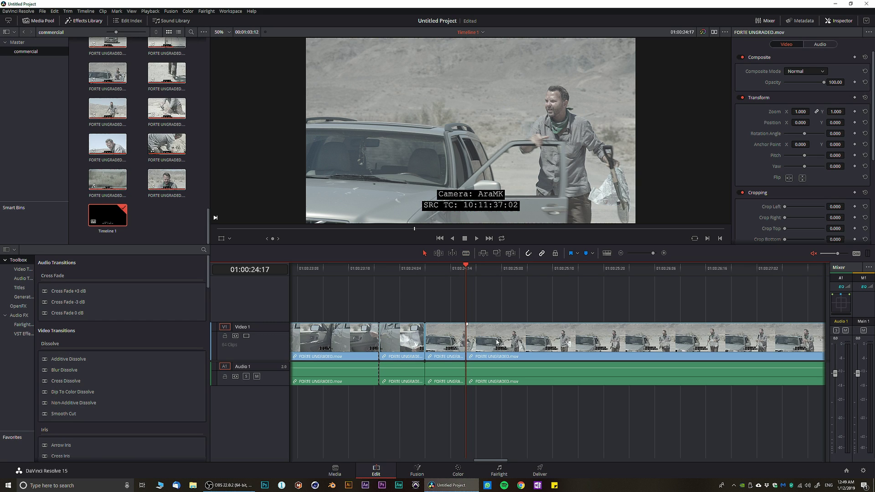
left_click_drag(496, 342, 543, 347)
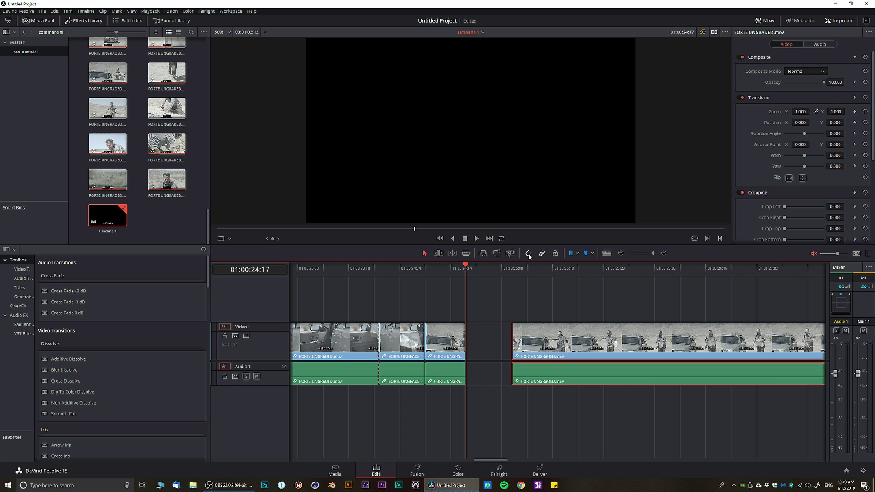
mouse_move(555, 342)
left_mouse_down()
mouse_move(499, 340)
mouse_move(582, 339)
mouse_move(552, 338)
left_mouse_up()
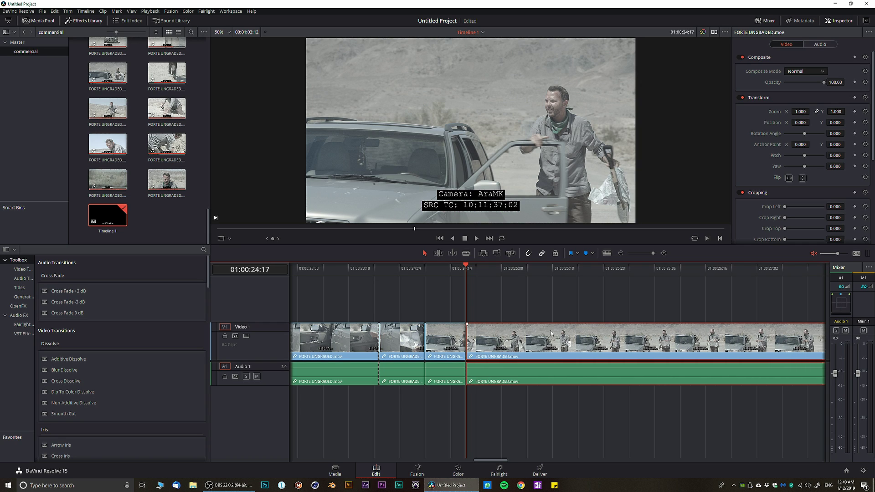
Zoom the timeline in, then out until the whole sequence fits in view
left_click(663, 253)
left_click(663, 253)
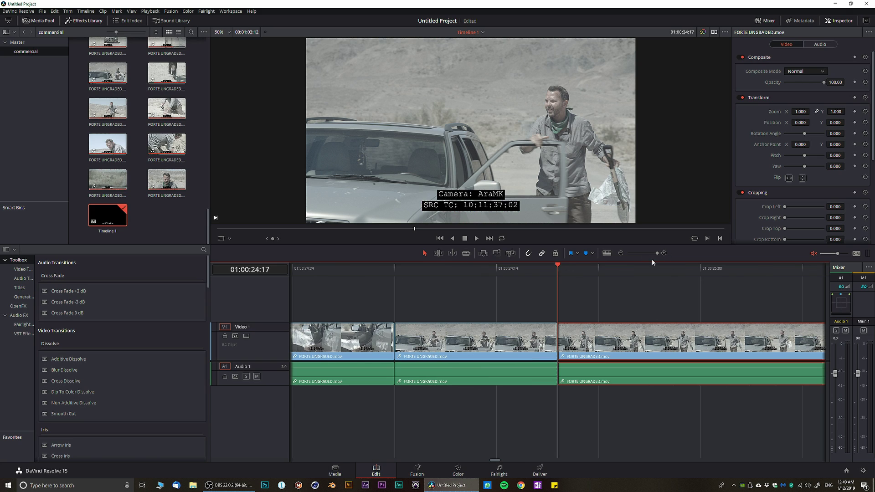
left_click(620, 254)
left_click(620, 253)
left_click(620, 253)
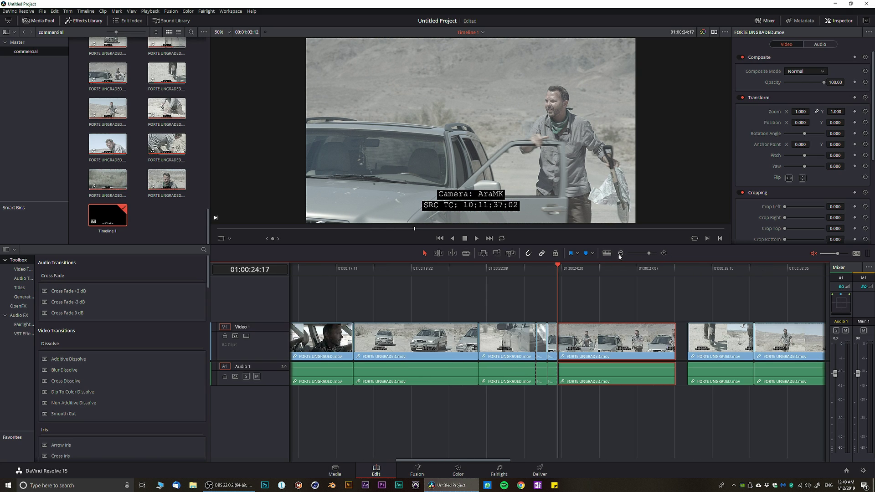
left_click(620, 253)
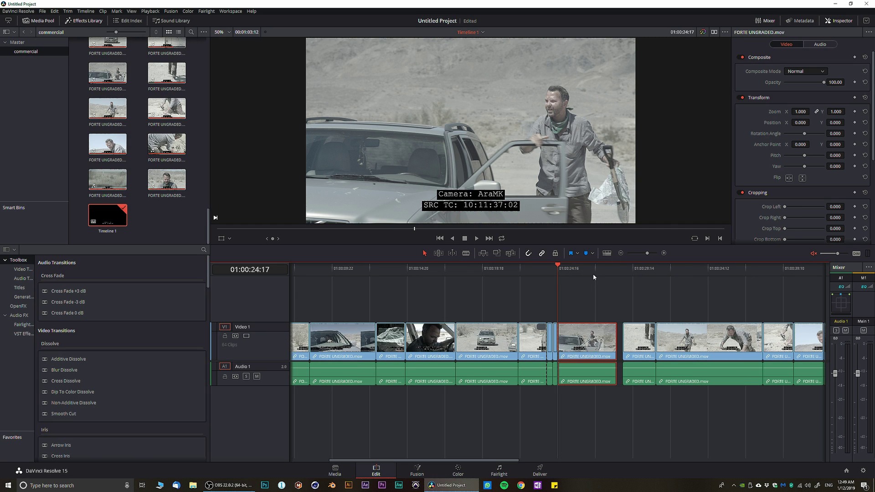
left_click(620, 254)
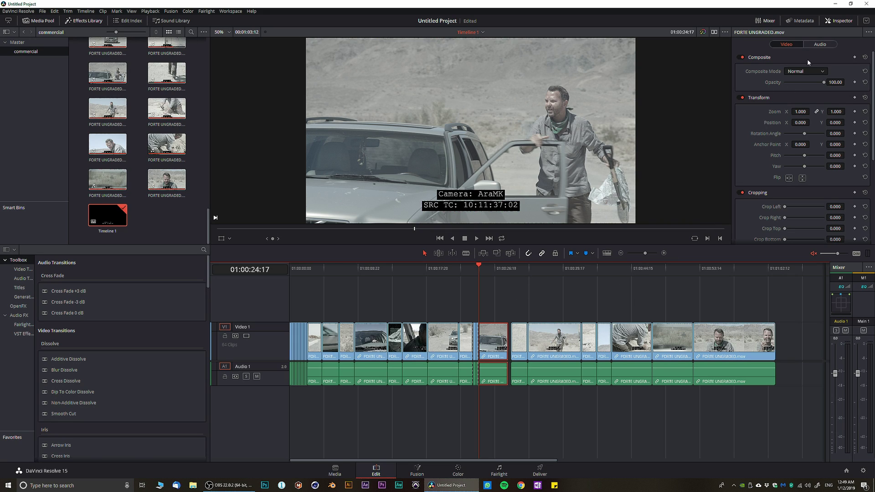
Toggle the Mixer and Inspector, park the playhead at 01:00:55:16, and select the final V1 clip
left_click(769, 22)
left_click(769, 21)
left_click(563, 267)
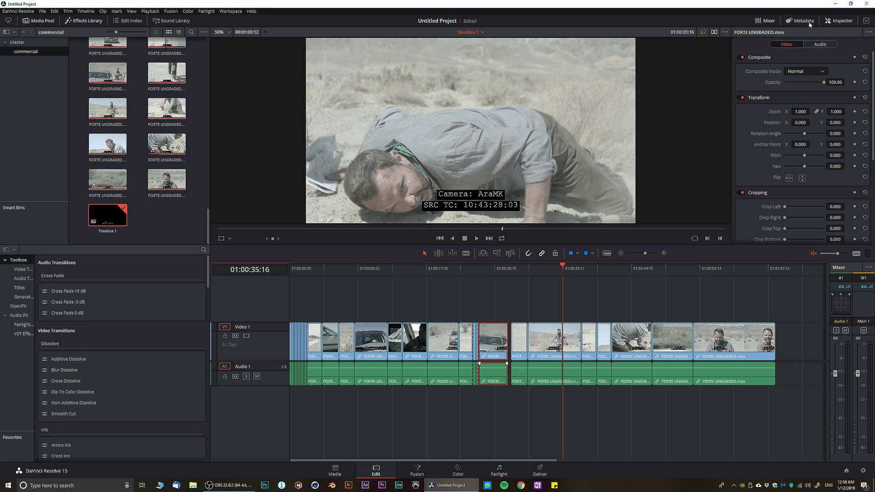
left_click(839, 21)
left_click(839, 21)
left_click(714, 269)
left_click(720, 340)
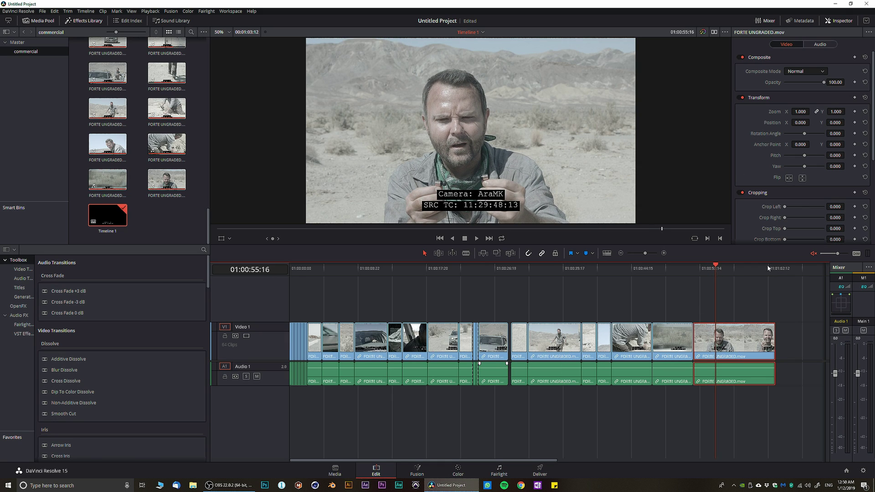
Try opacity and a 4.150 zoom on the final clip, then reset zoom to 1.000
mouse_move(838, 84)
left_mouse_down()
mouse_move(821, 84)
mouse_move(846, 82)
left_mouse_up()
left_click_drag(836, 112, 829, 76)
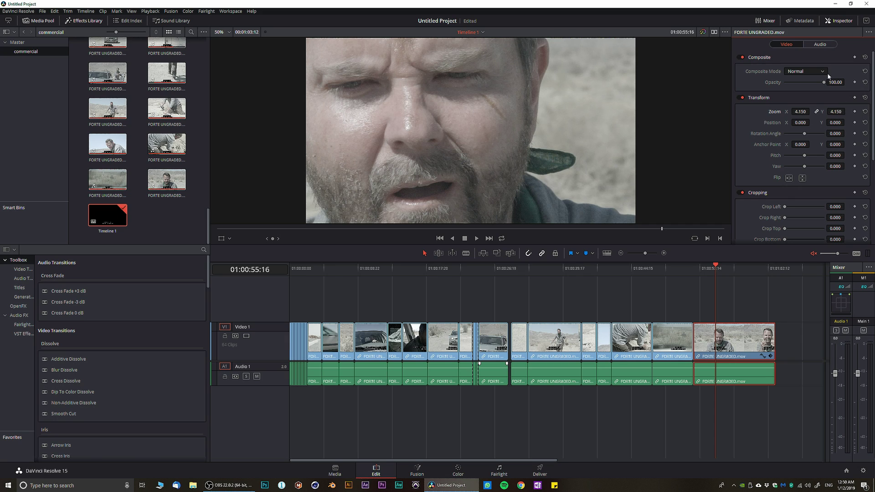
left_click(864, 111)
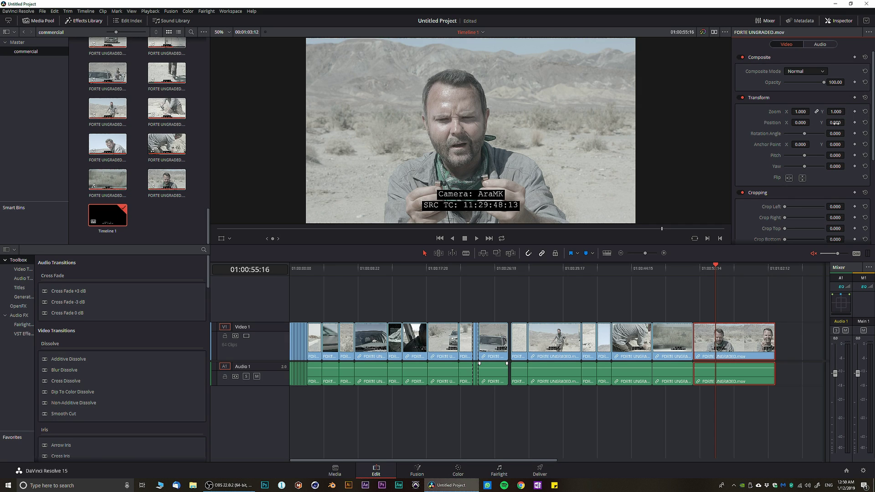
Offset the image vertically and horizontally to X -89, then reset both positions to 0
left_click_drag(836, 122, 806, 124)
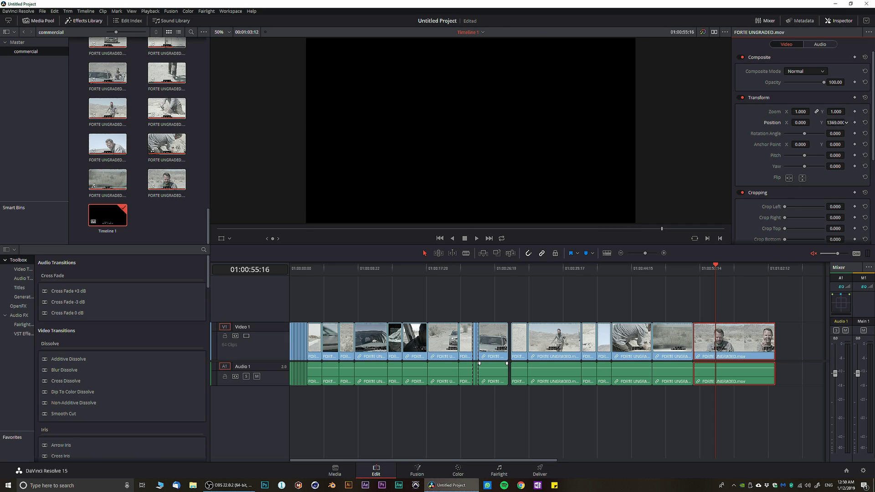
left_click(865, 122)
left_click_drag(801, 123, 812, 123)
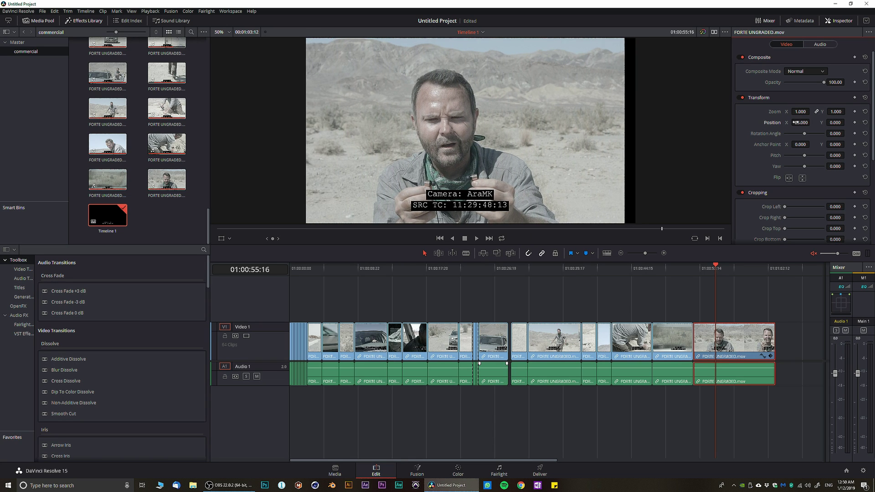
left_click(865, 122)
scroll(789, 143, "down", 2)
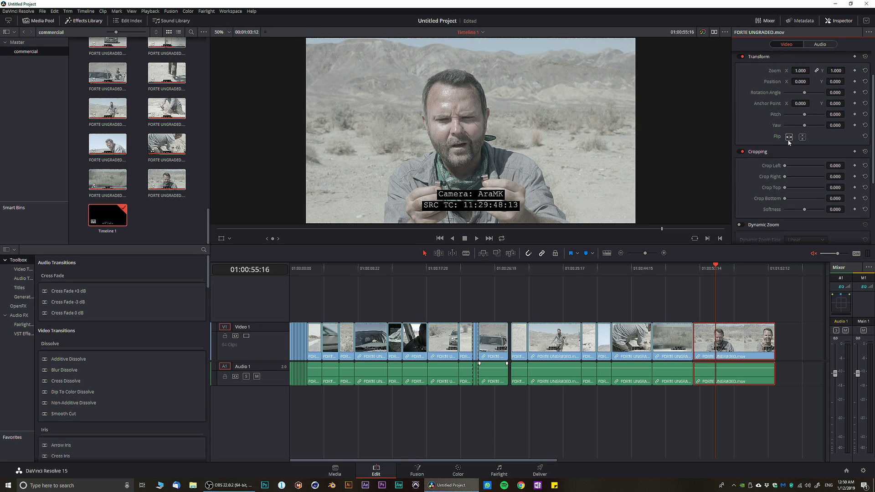
scroll(778, 156, "up", 2)
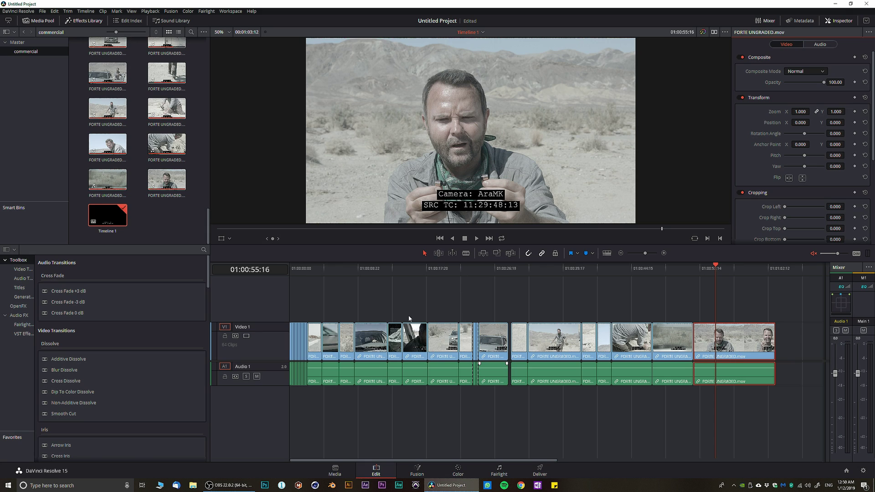
Switch to the Color page and turn on the video scopes, moving the window lower-left
left_click(459, 468)
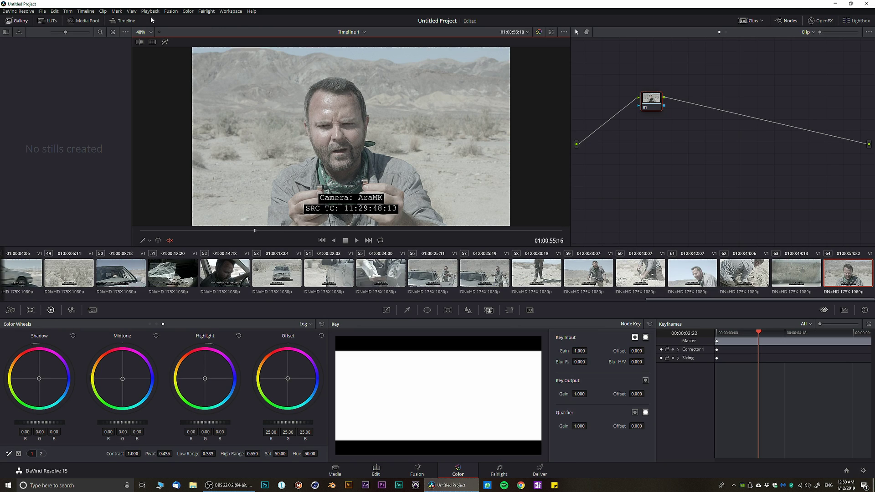
left_click(149, 11)
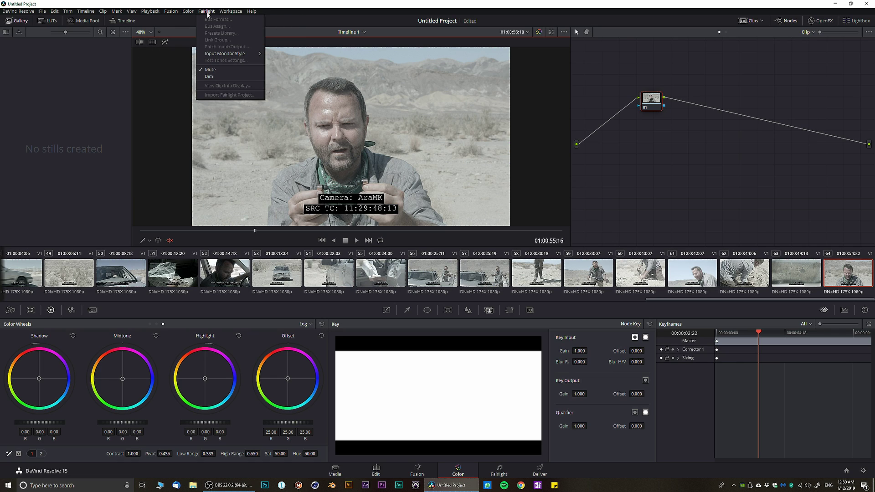
mouse_move(229, 12)
mouse_move(273, 69)
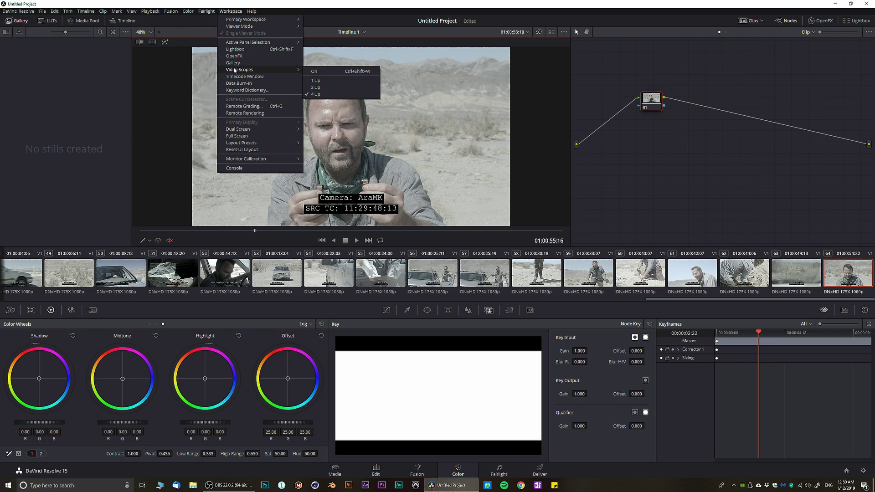
left_click(316, 75)
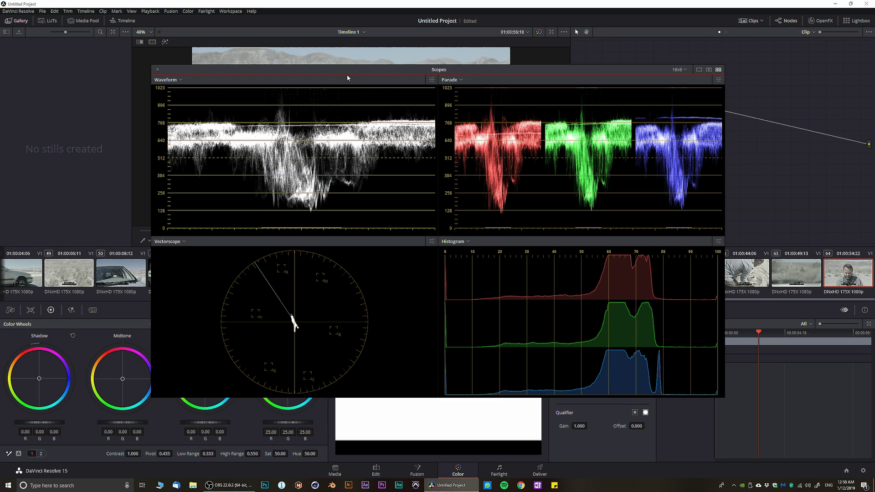
left_click_drag(348, 78, 286, 77)
Try the 1 Up waveform layout, then set the scopes to 4 Up and move them aside
left_click(230, 11)
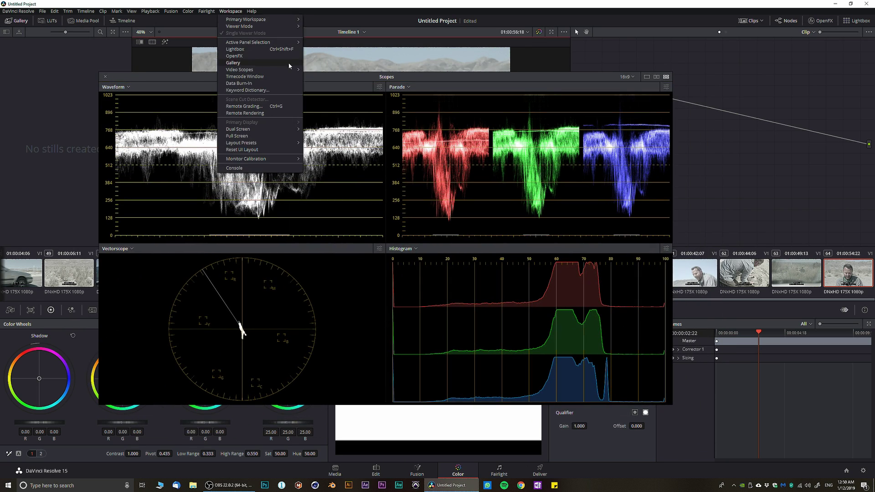
mouse_move(292, 69)
left_click(333, 83)
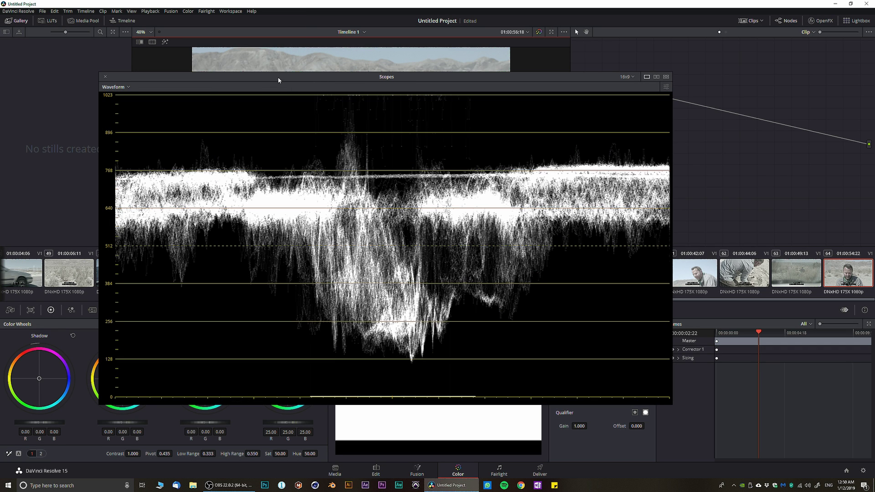
mouse_move(278, 80)
left_mouse_down()
mouse_move(338, 72)
mouse_move(292, 74)
left_mouse_up()
left_click(230, 11)
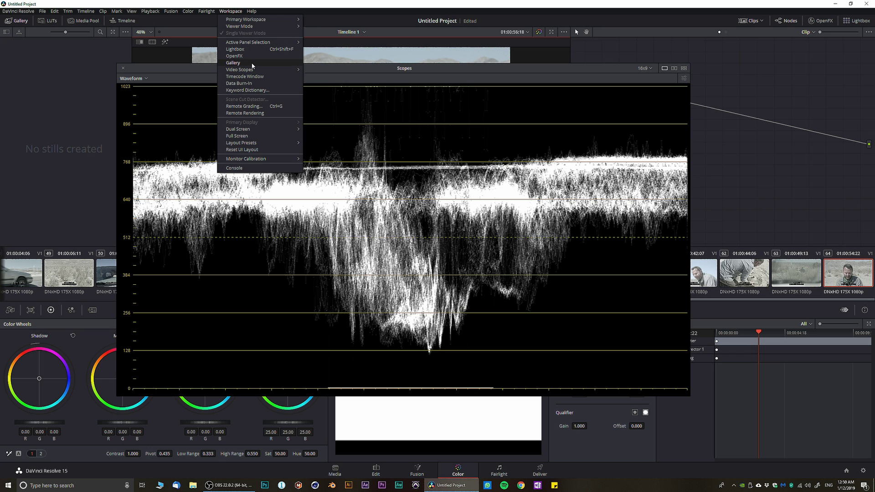
mouse_move(281, 70)
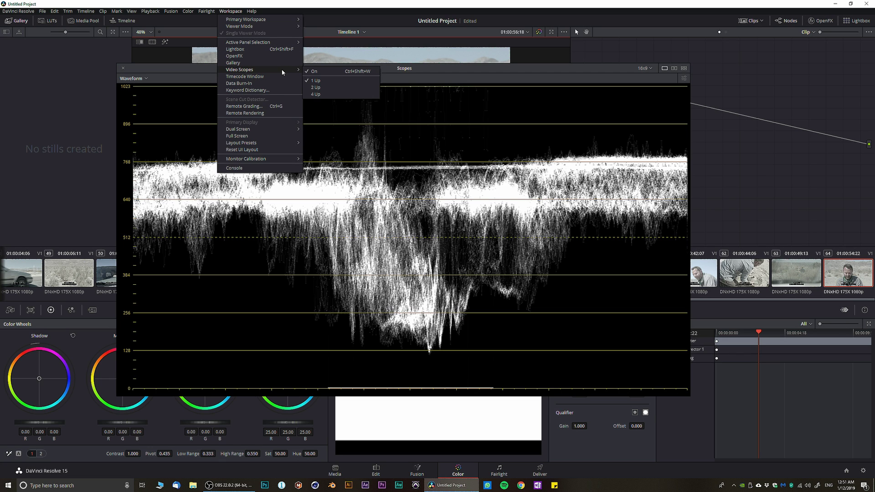
left_click(316, 94)
mouse_move(220, 68)
left_mouse_down()
mouse_move(318, 67)
mouse_move(200, 61)
mouse_move(223, 64)
left_mouse_up()
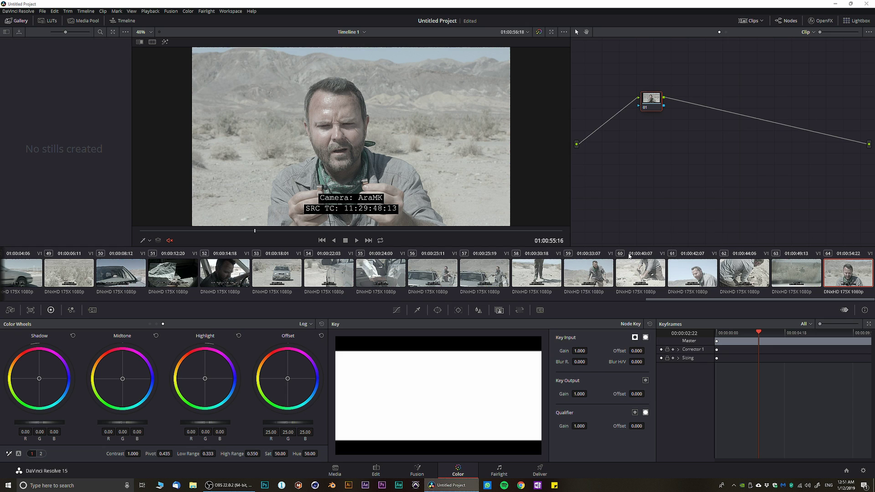
Move node 01 lower in the graph and add serial node 02 after it
left_click_drag(651, 102, 624, 133)
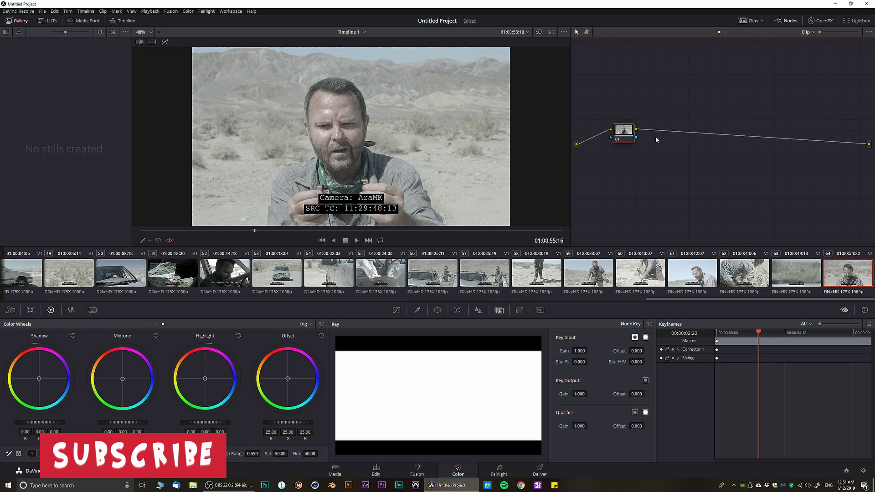
right_click(623, 130)
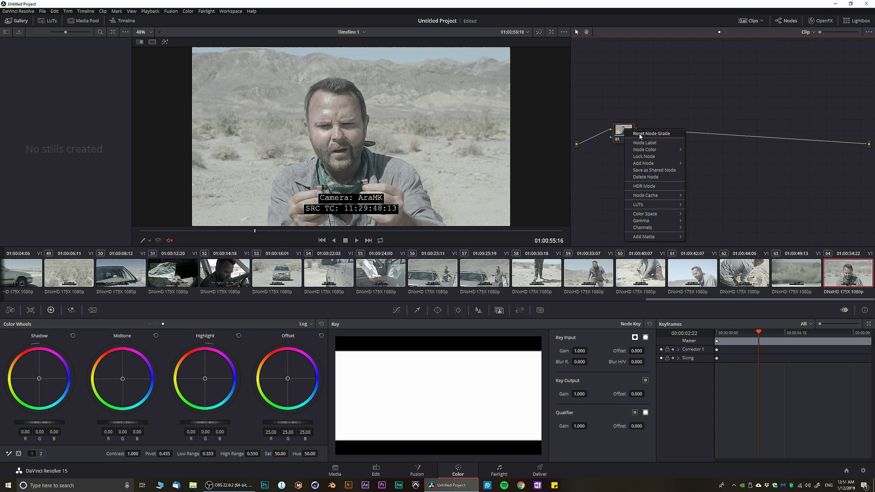
mouse_move(656, 163)
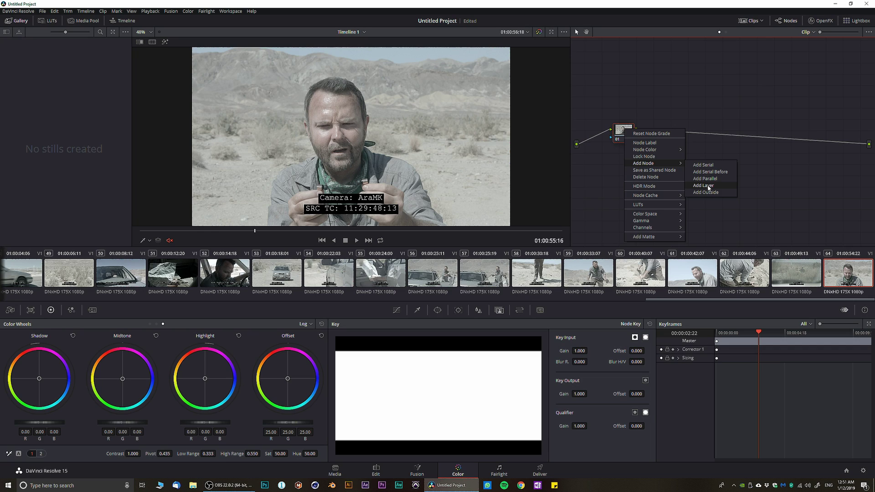
left_click(704, 166)
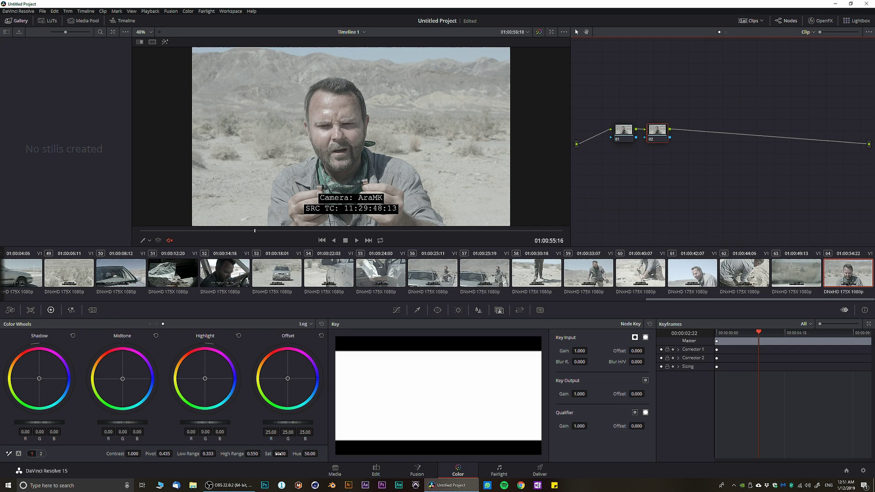
Set node 02 saturation to 87.20 and contrast to 1.354, then toggle it with Ctrl+D to compare
left_click_drag(278, 453, 290, 454)
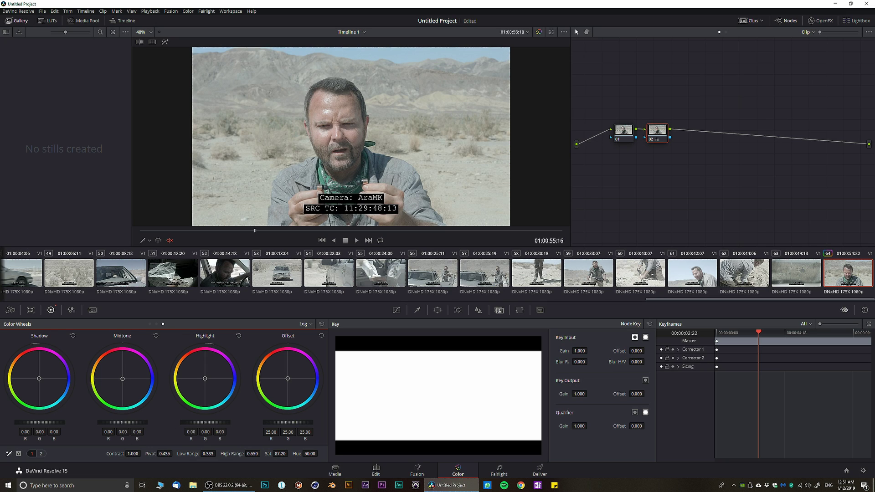
left_click_drag(142, 453, 135, 451)
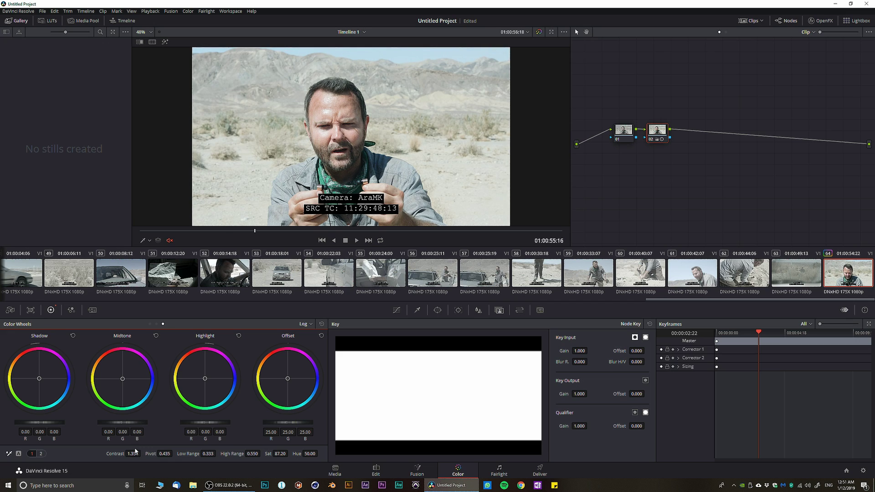
left_click_drag(664, 134, 682, 104)
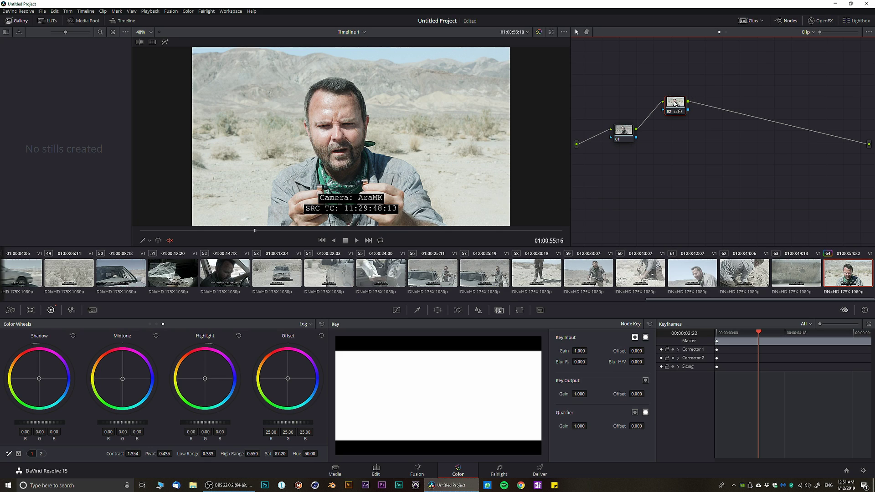
right_click(674, 103)
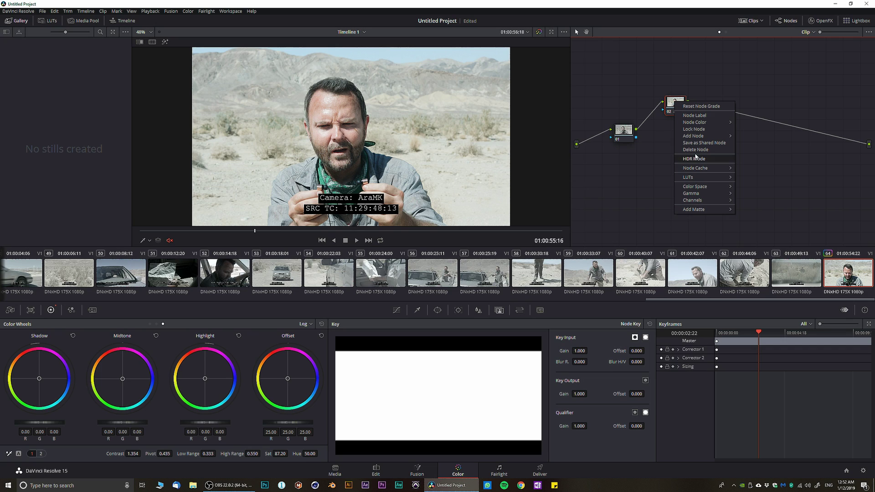
left_click(690, 106)
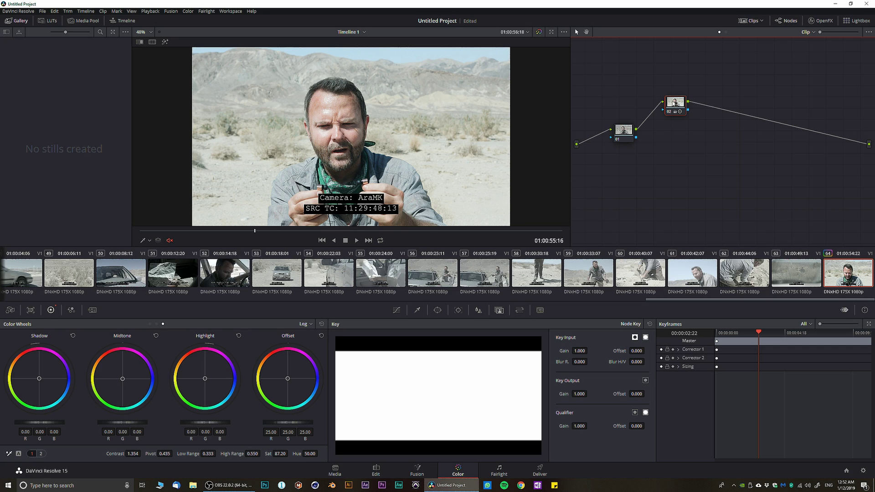
key("ctrl+d")
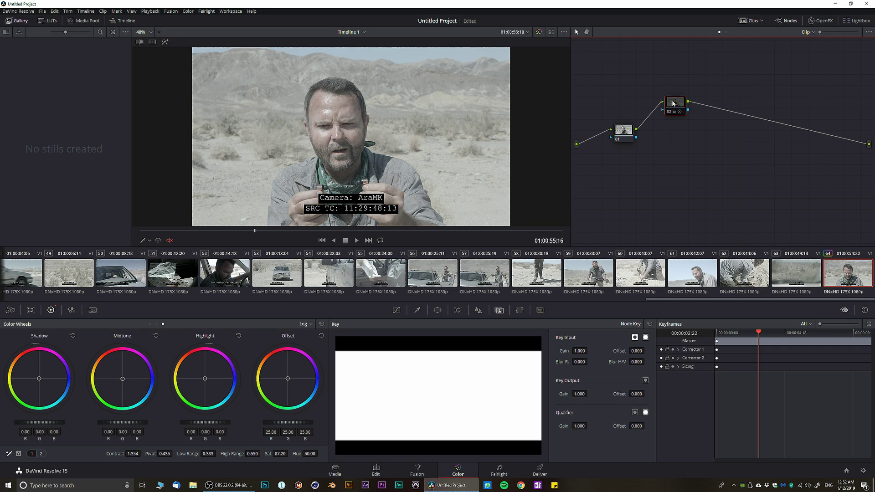
key("ctrl+d")
key("ctrl+d")
key("ctrl+d")
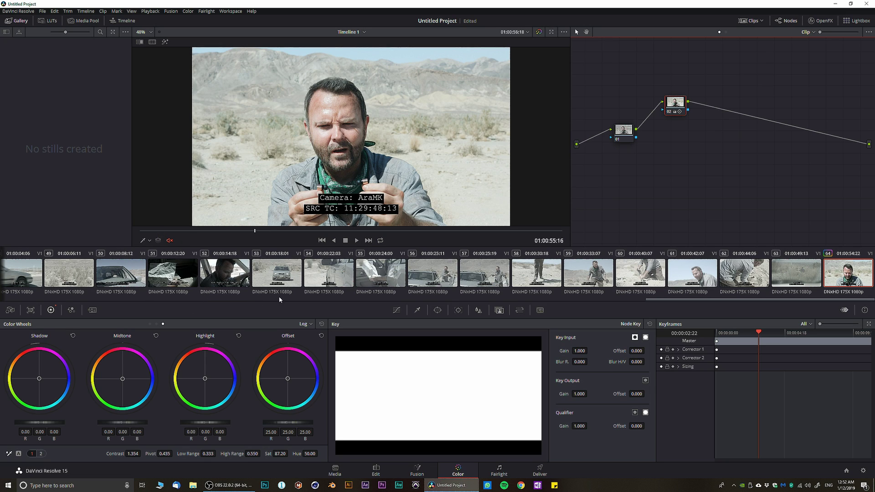
Look through the Camera Raw and Color Match palettes, then return to Color Wheels and list the wheel modes
left_click(10, 309)
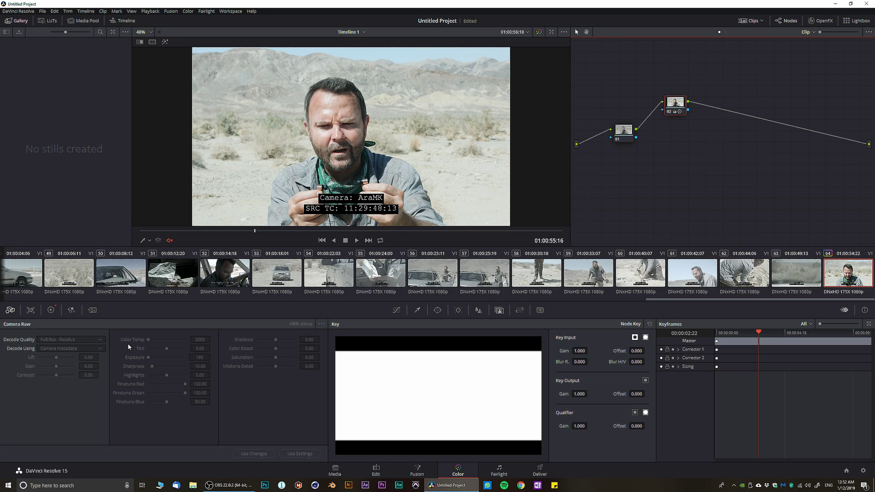
left_click(31, 312)
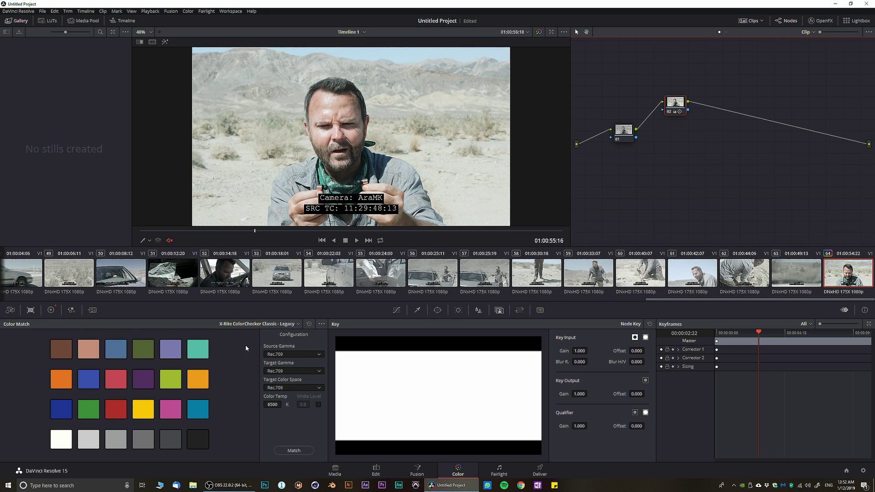
left_click(52, 313)
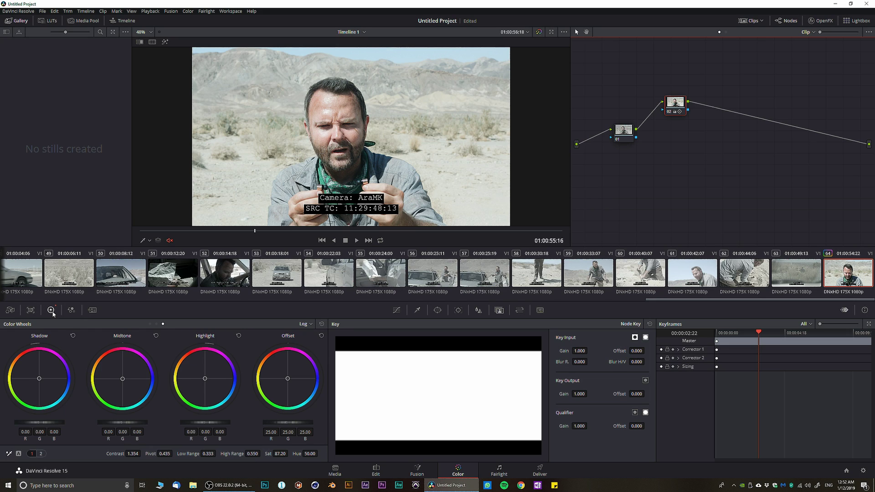
left_click(308, 325)
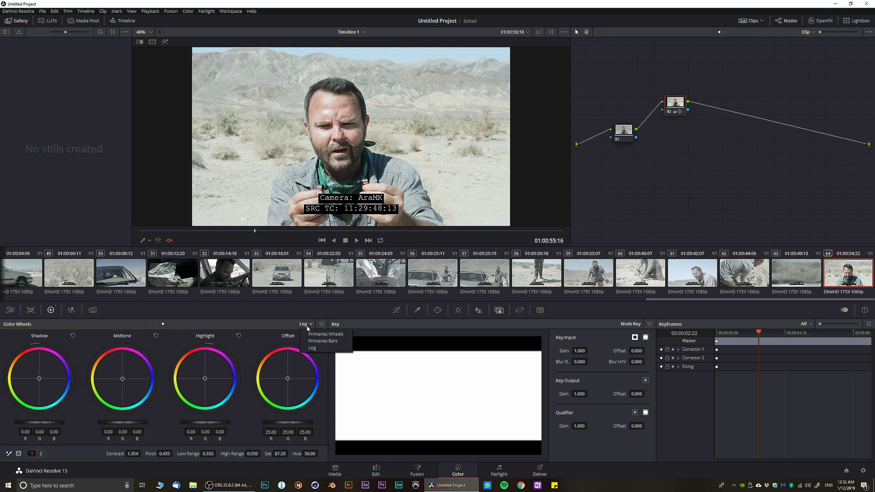
In Primaries Wheels, warm the offset and set lift -0.02, gamma -0.06, gain 1.01
left_click(316, 335)
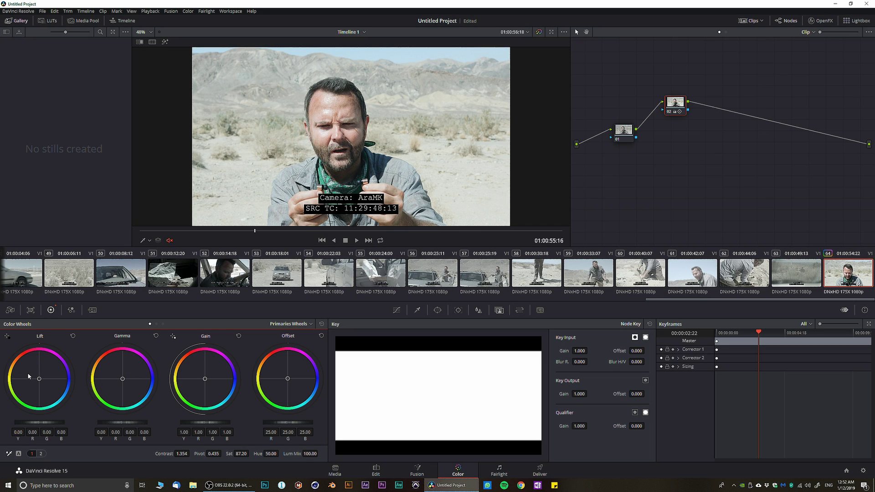
left_click_drag(304, 372, 293, 367)
left_click_drag(40, 422, 33, 422)
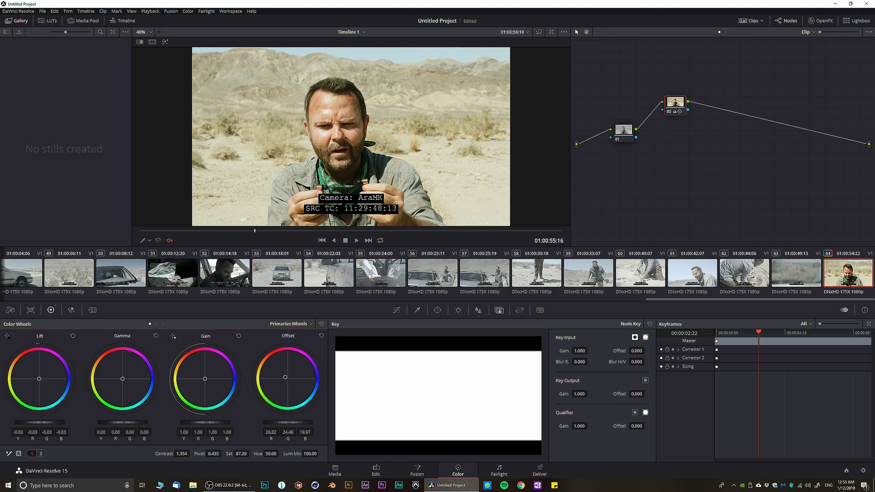
left_click_drag(122, 422, 118, 422)
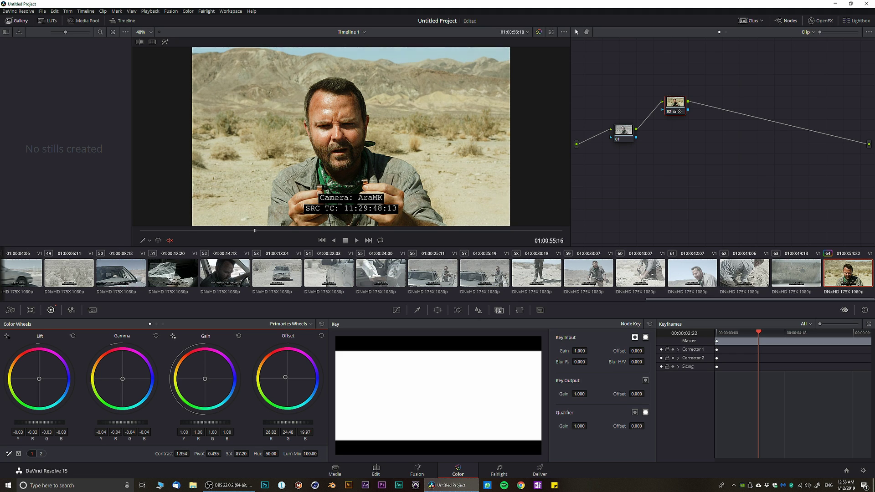
left_click_drag(209, 421, 211, 421)
Test hue rotations, restore hue to 50.00, and show the RGB Mixer controls
mouse_move(270, 453)
left_mouse_down()
mouse_move(260, 453)
mouse_move(272, 454)
left_mouse_up()
left_click(272, 454)
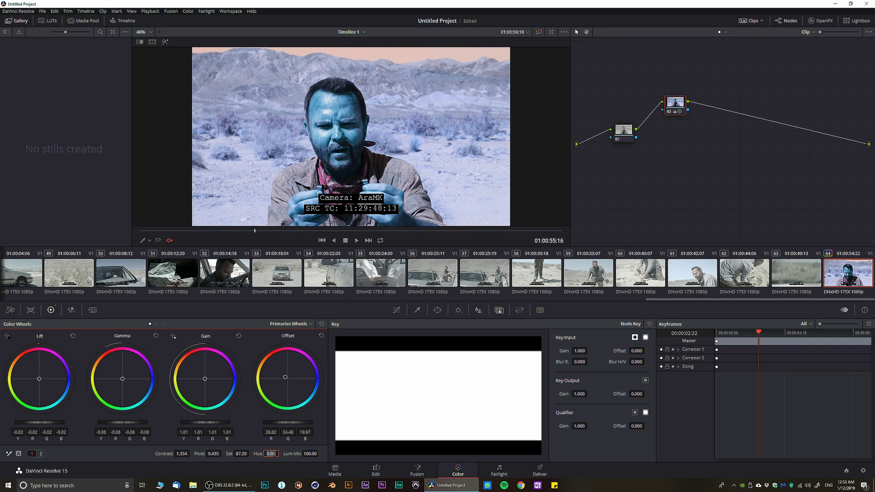
type("50")
key("Return")
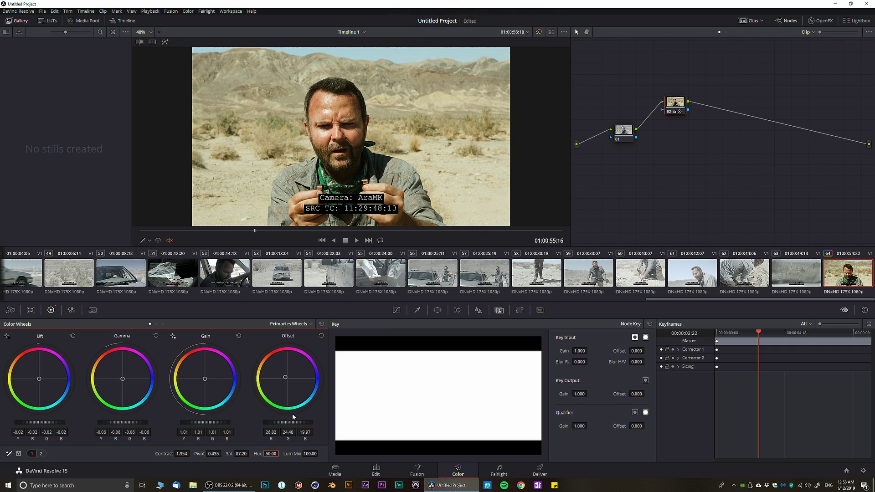
left_click(72, 310)
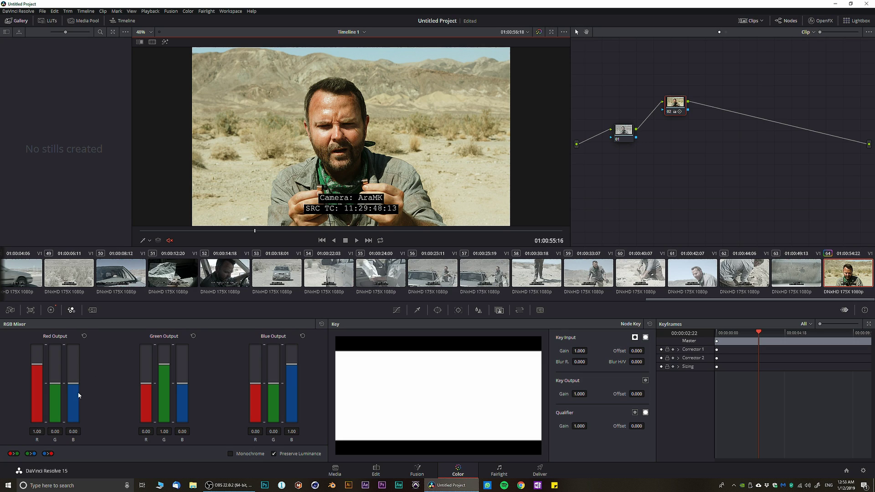
Switch the bottom panel from RGB Mixer to the Motion Effects settings
left_click(92, 311)
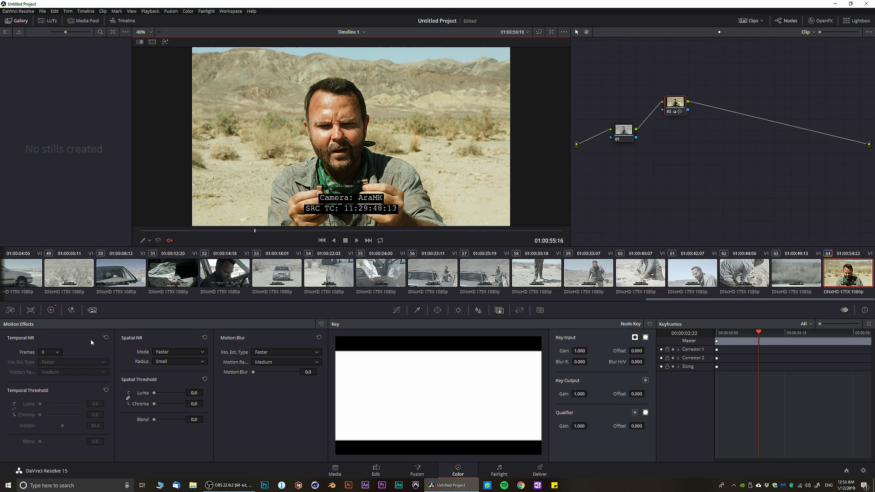
Set Temporal NR to 3 frames with Better motion estimation and Medium motion range
left_click(58, 353)
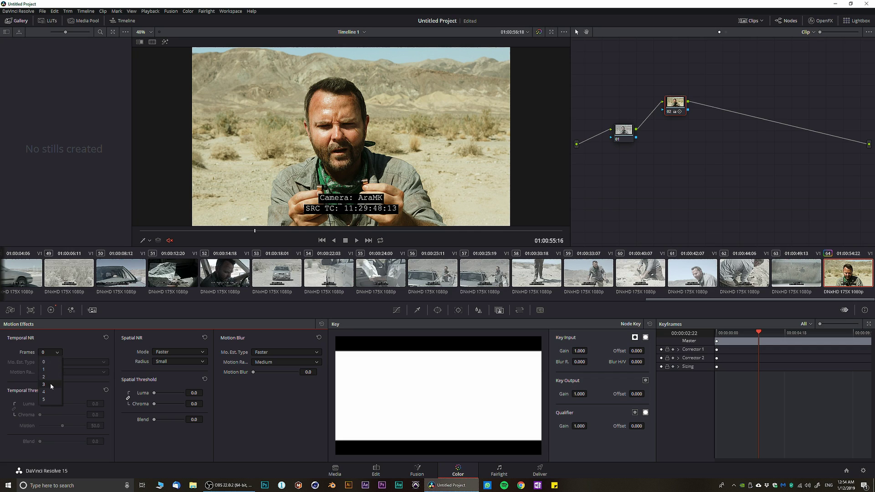
left_click(47, 385)
left_click(59, 360)
left_click(48, 376)
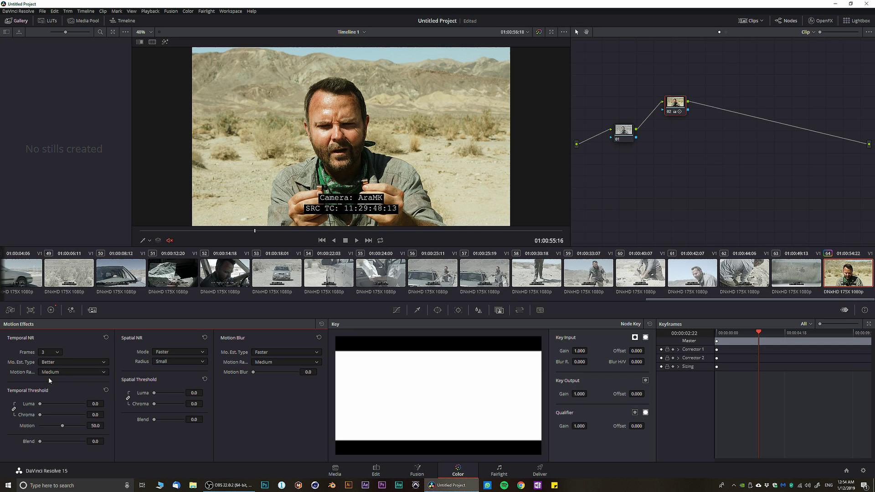
left_click(47, 372)
left_click(49, 390)
Zoom in on the man's face, raise luma and chroma thresholds to 23.8, then return to Color Wheels
scroll(318, 218, "up", 10)
mouse_move(378, 191)
left_mouse_down()
mouse_move(217, 59)
mouse_move(238, 114)
mouse_move(378, 188)
left_mouse_up()
scroll(378, 187, "up", 1)
scroll(365, 182, "up", 10)
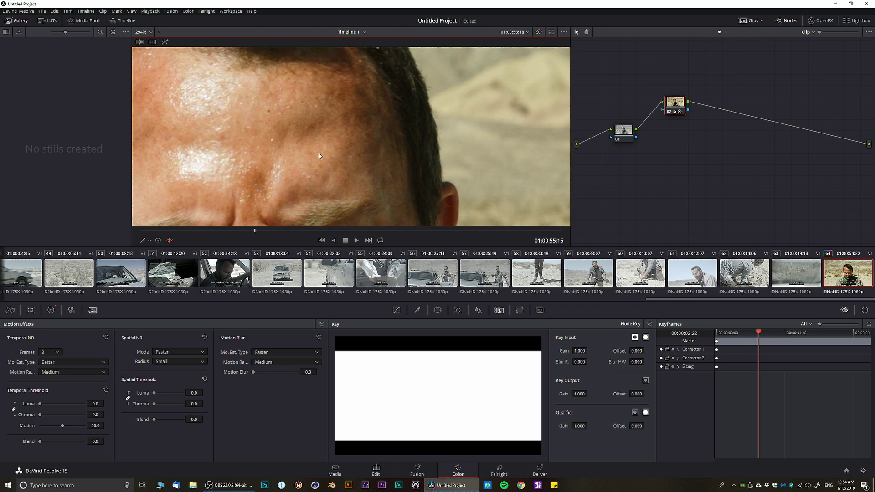
scroll(360, 132, "up", 8)
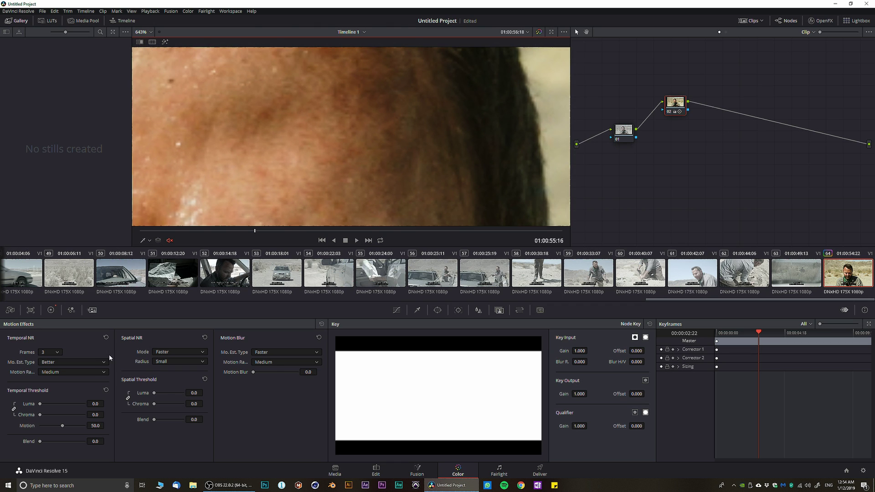
left_click_drag(95, 404, 103, 404)
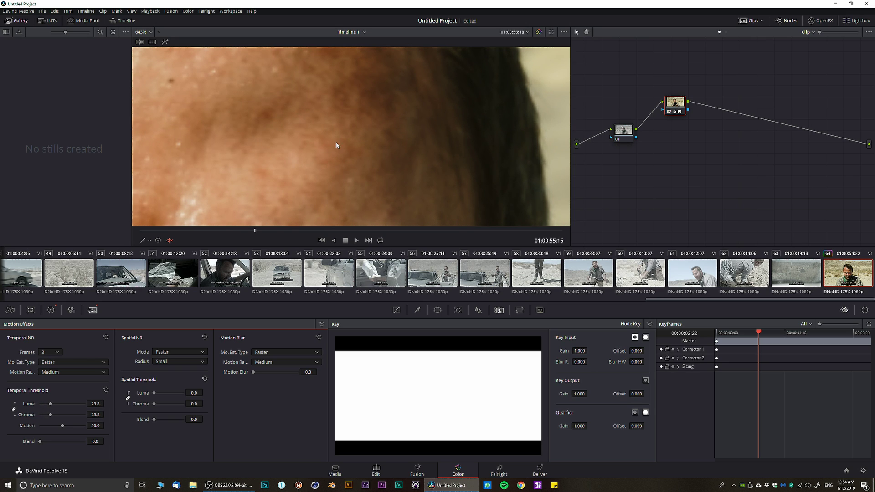
key("shift+z")
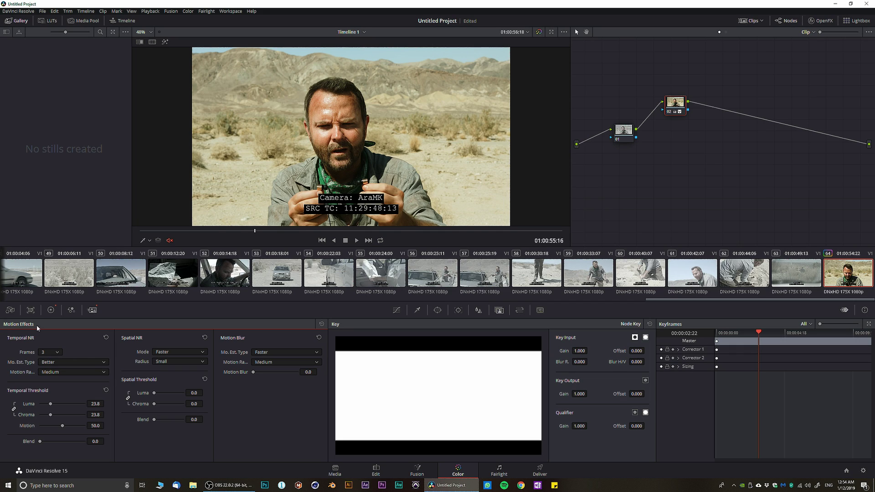
left_click(50, 310)
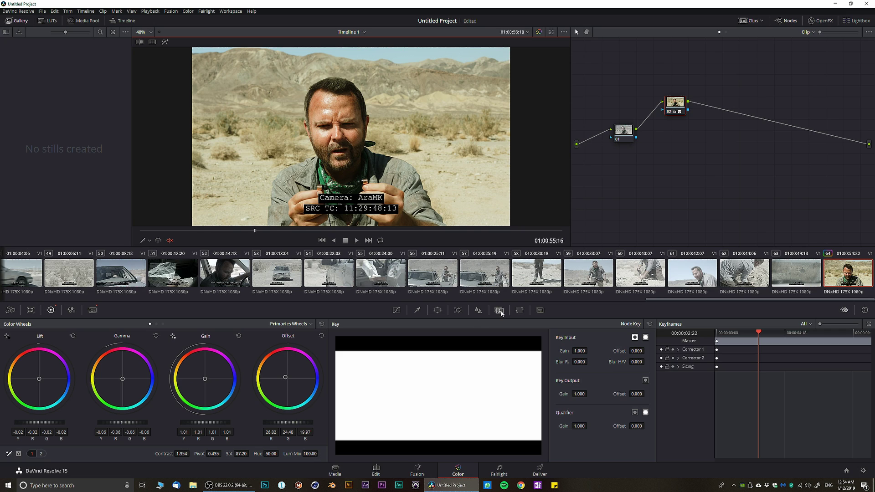
Test points on the custom curve, then reset it to a straight diagonal with Y/R/G/B linked
left_click(395, 311)
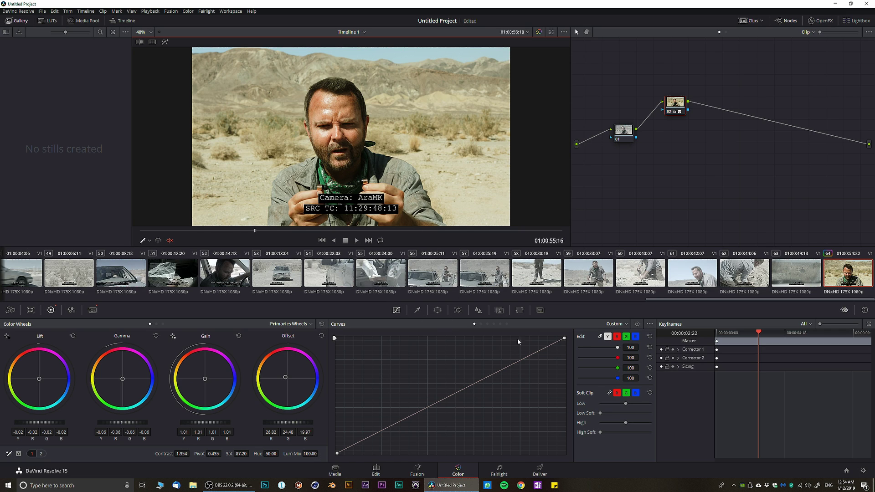
left_click(462, 394)
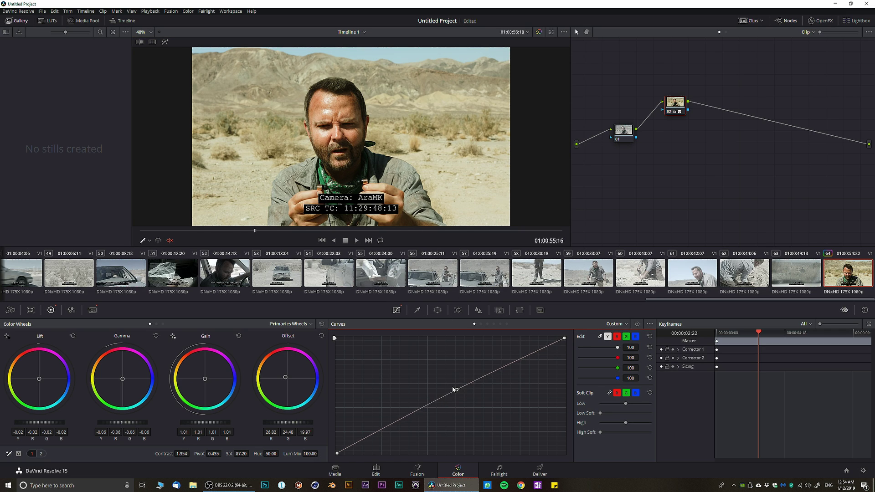
left_click_drag(462, 394, 438, 398)
left_click(617, 336)
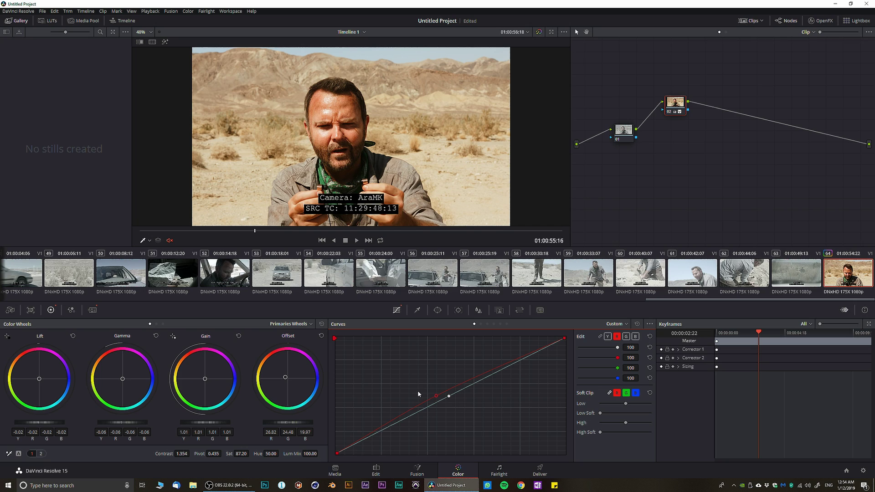
left_click(637, 324)
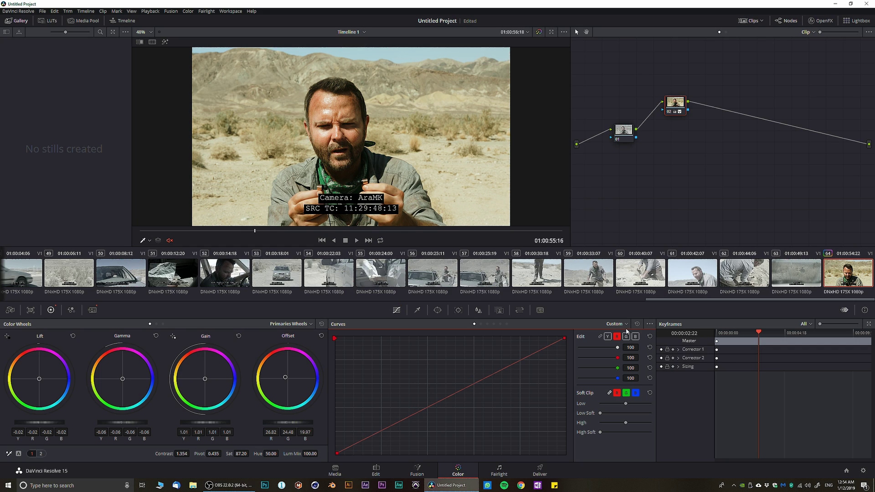
left_click(600, 337)
mouse_move(423, 408)
left_mouse_down()
mouse_move(423, 389)
mouse_move(423, 409)
left_mouse_up()
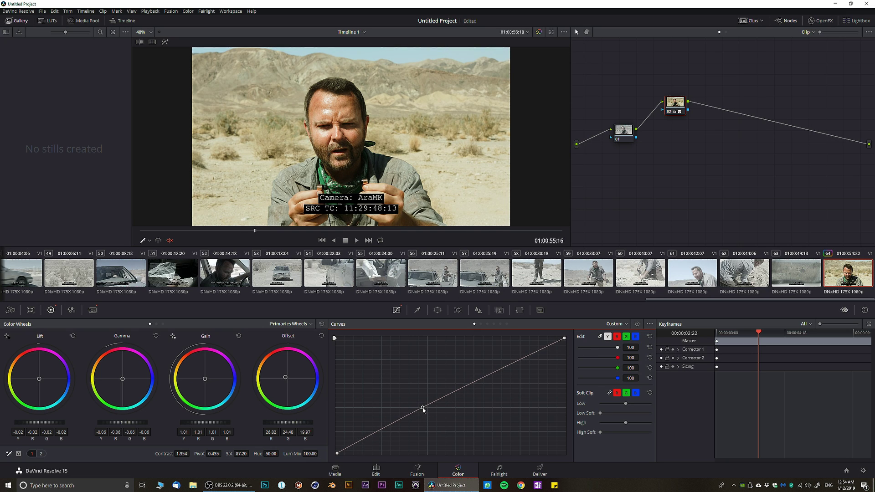
left_click(623, 325)
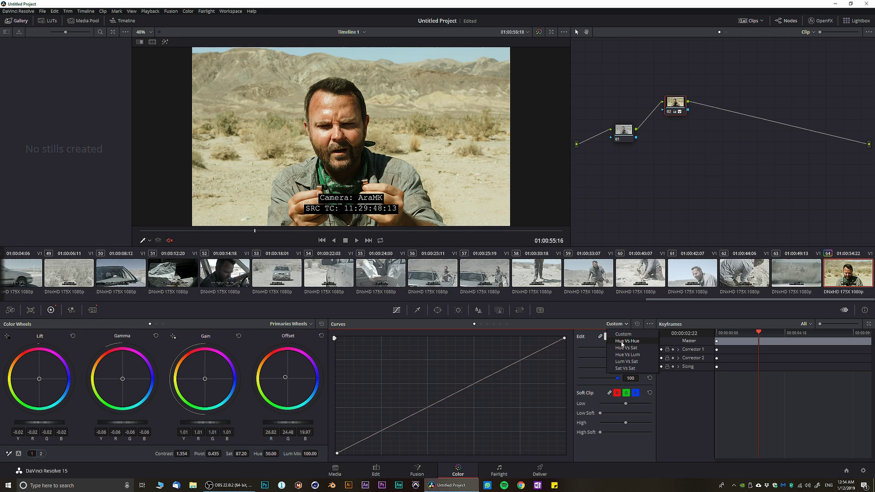
In Hue vs Hue, sample the green bandana, test shifting it toward blue, then reset flat
left_click(622, 342)
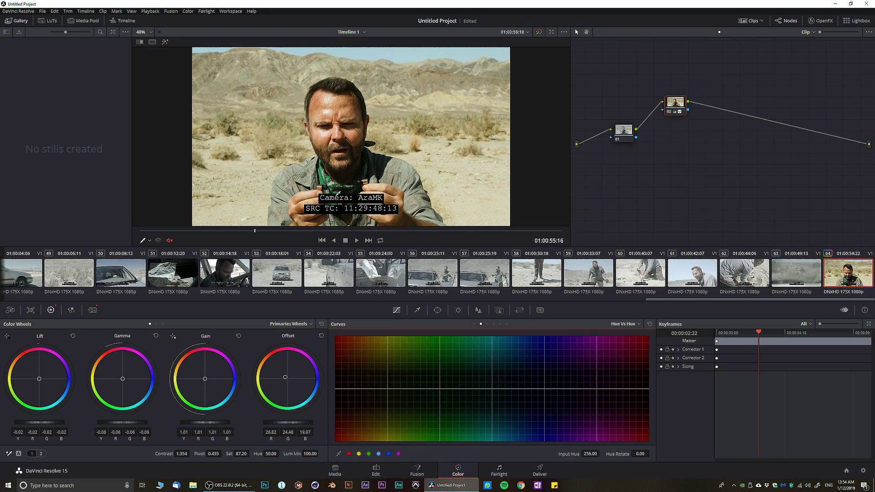
left_click(322, 173)
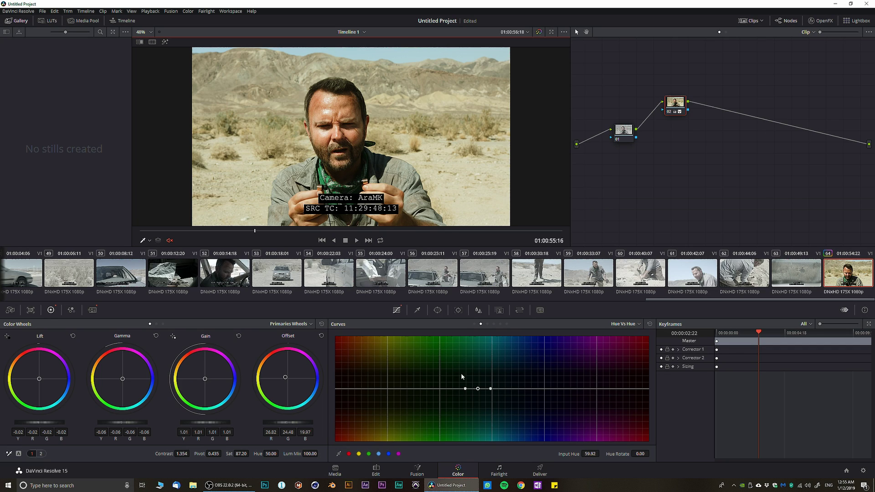
left_click_drag(478, 389, 483, 448)
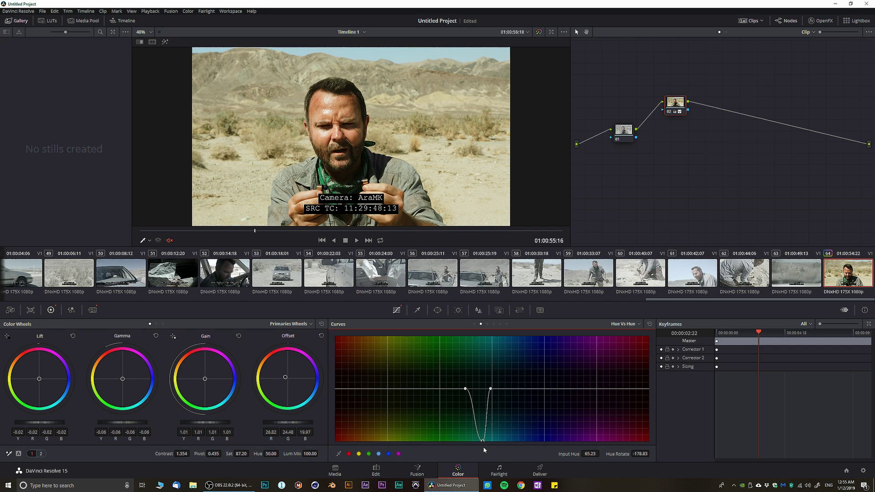
left_click_drag(490, 388, 471, 387)
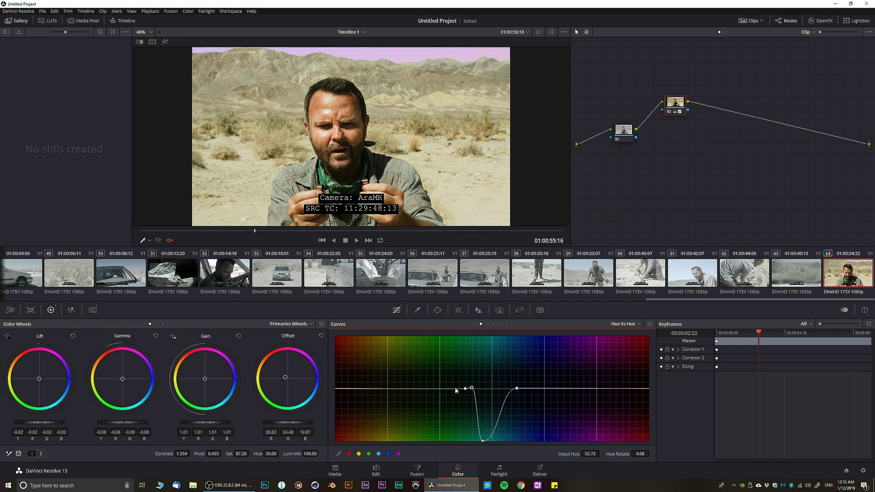
key("ctrl+z")
scroll(384, 144, "up", 4)
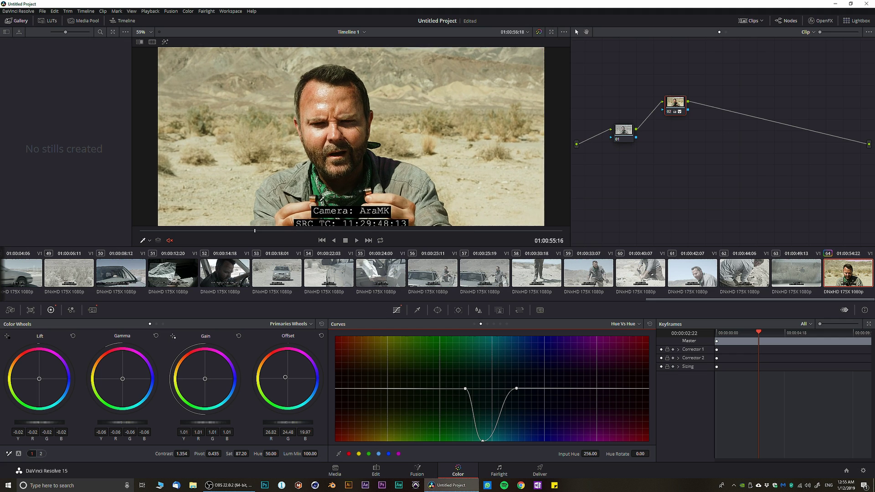
scroll(383, 144, "up", 3)
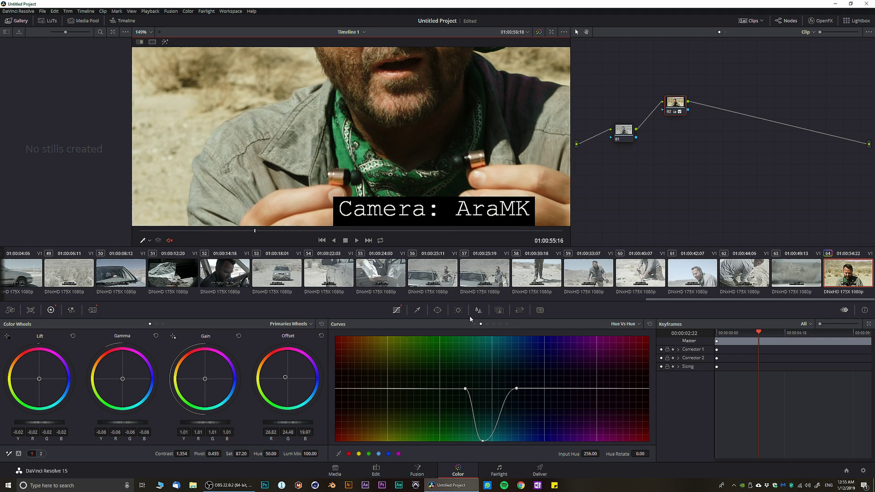
left_click_drag(465, 389, 441, 389)
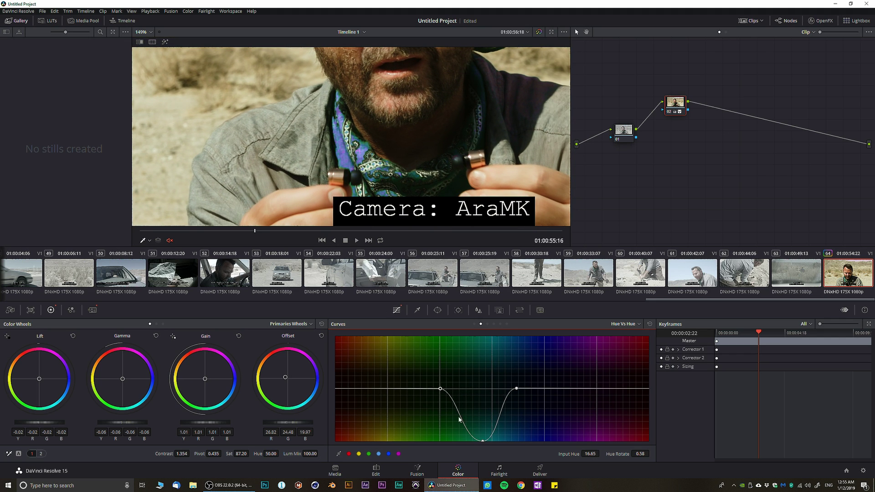
left_click_drag(483, 441, 482, 390)
left_click(649, 324)
In Hue vs Sat, sample the bandana hue, test desaturating and oversaturating it, then reset
left_click(638, 324)
left_click(638, 348)
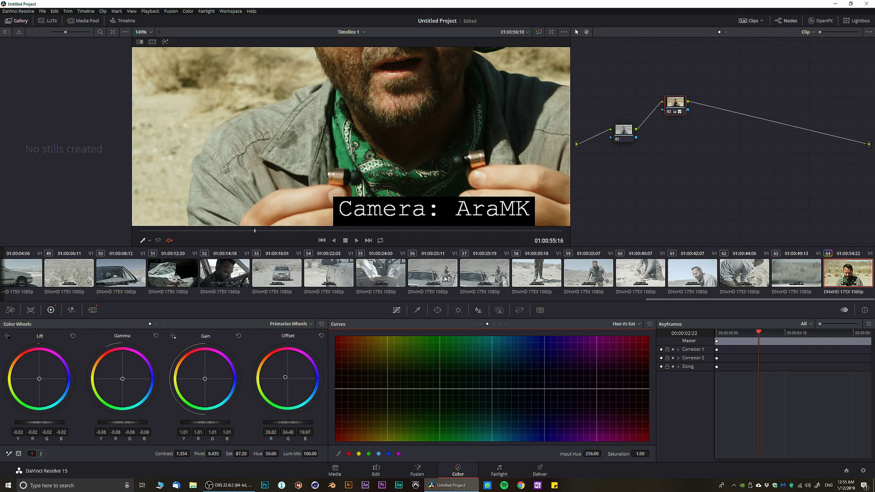
left_click(346, 155)
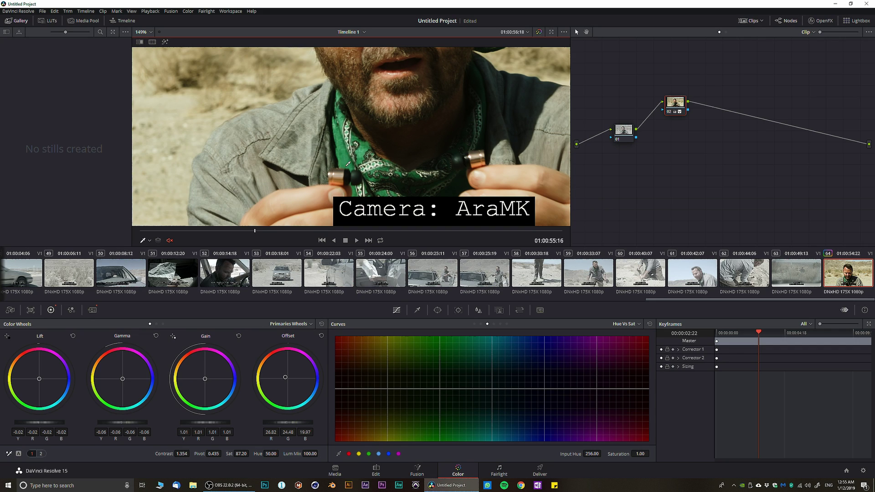
left_click_drag(480, 388, 519, 390)
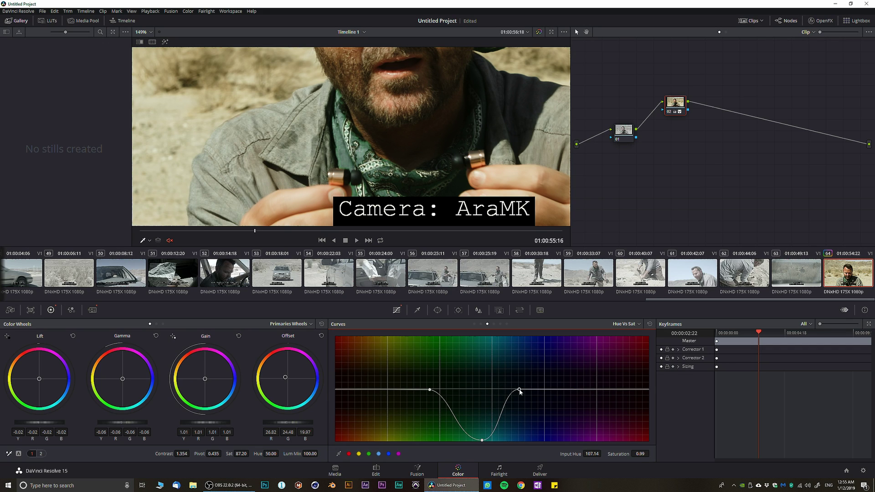
mouse_move(481, 440)
left_mouse_down()
mouse_move(474, 341)
mouse_move(468, 429)
left_mouse_up()
left_click(650, 324)
left_click(625, 324)
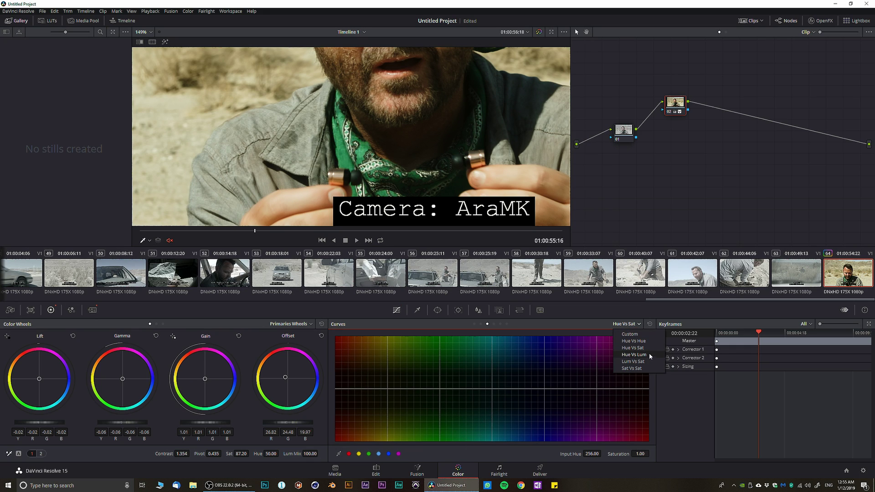
In Hue vs Lum, sample and test darkening a hue range, flatten the curve, then show the Qualifier
left_click(635, 355)
left_click(350, 153)
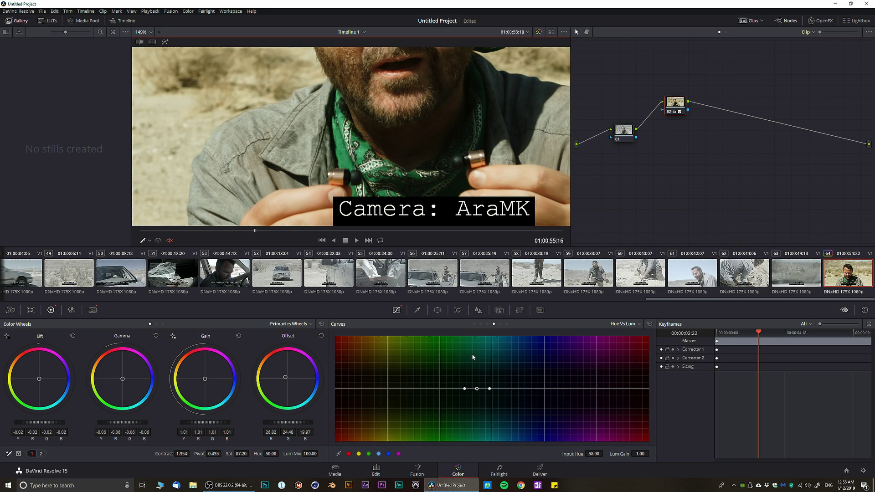
left_click_drag(477, 388, 502, 389)
left_click_drag(437, 393, 439, 389)
left_click_drag(471, 433, 471, 377)
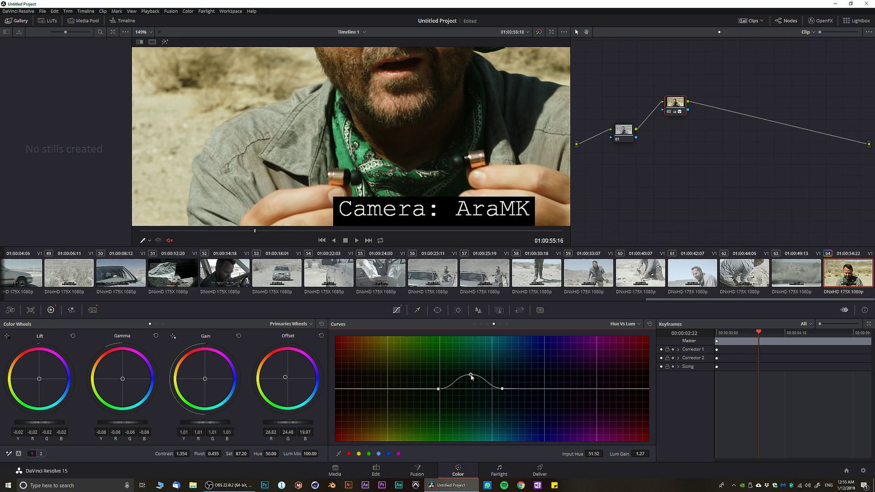
left_click(650, 323)
left_click(629, 324)
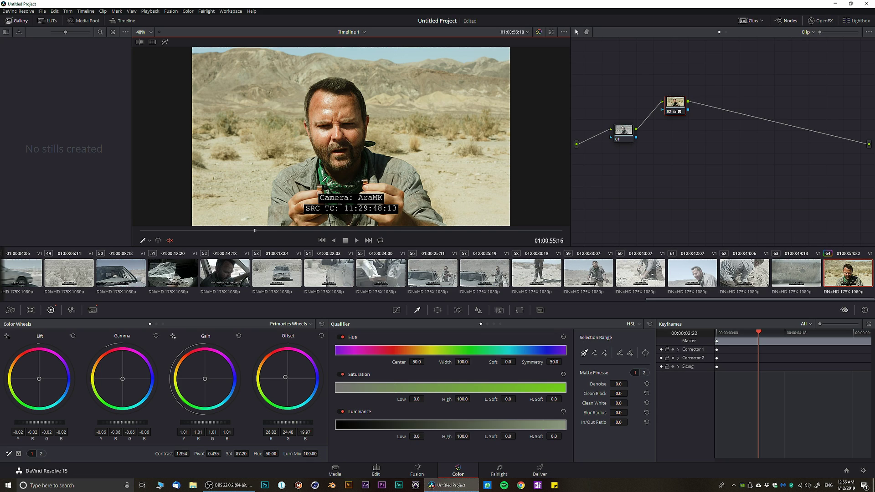
Sample the face with the qualifier and refine the key in Highlight mode, hue centre 73.9
left_click(324, 178)
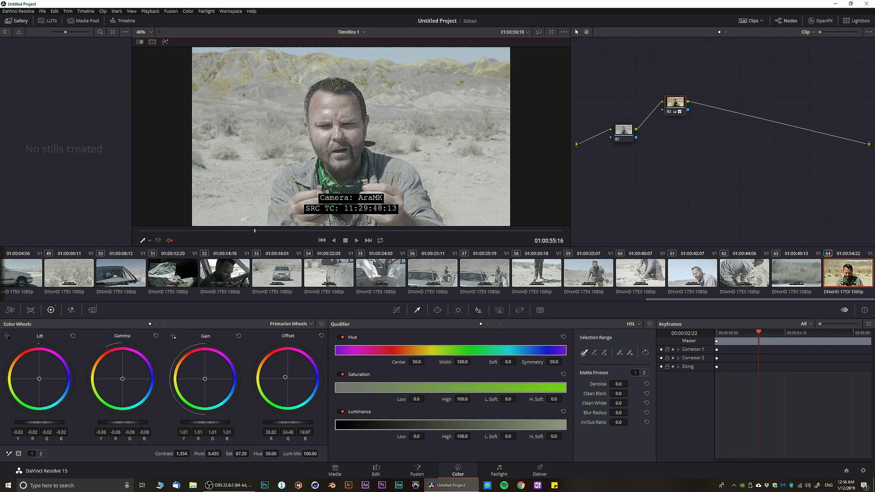
left_click(165, 43)
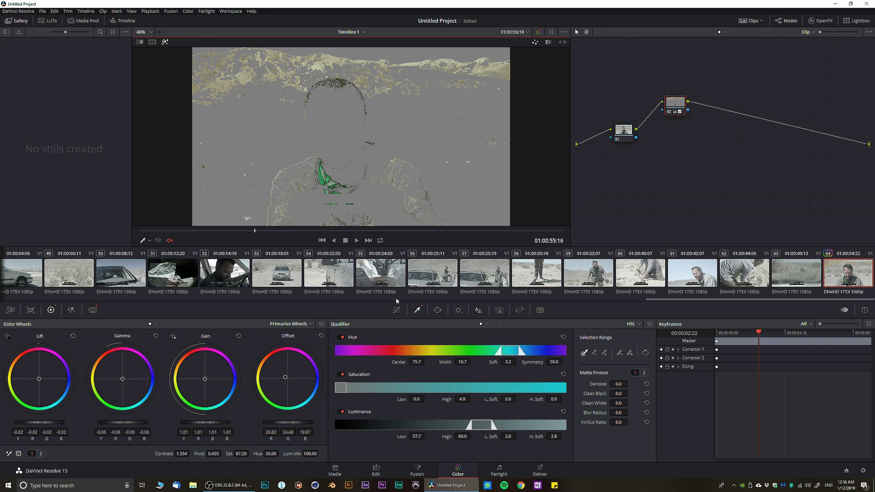
left_click_drag(412, 361, 404, 362)
left_click_drag(418, 400, 420, 399)
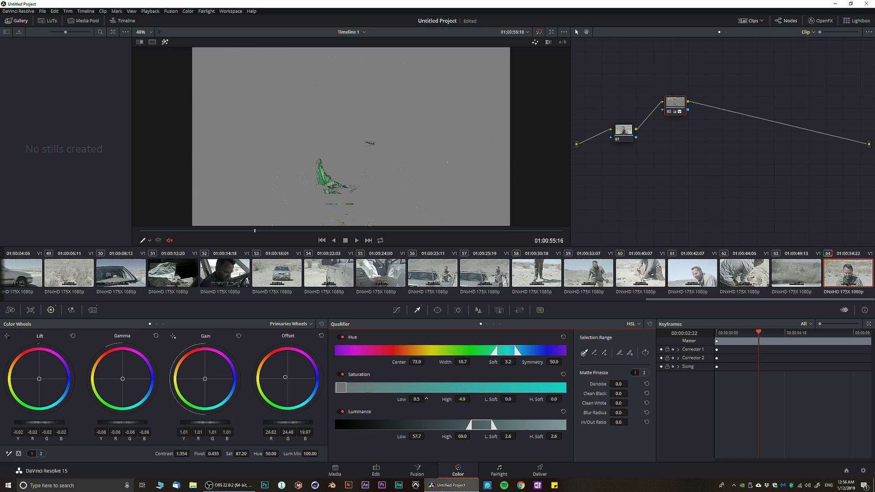
scroll(339, 195, "up", 2)
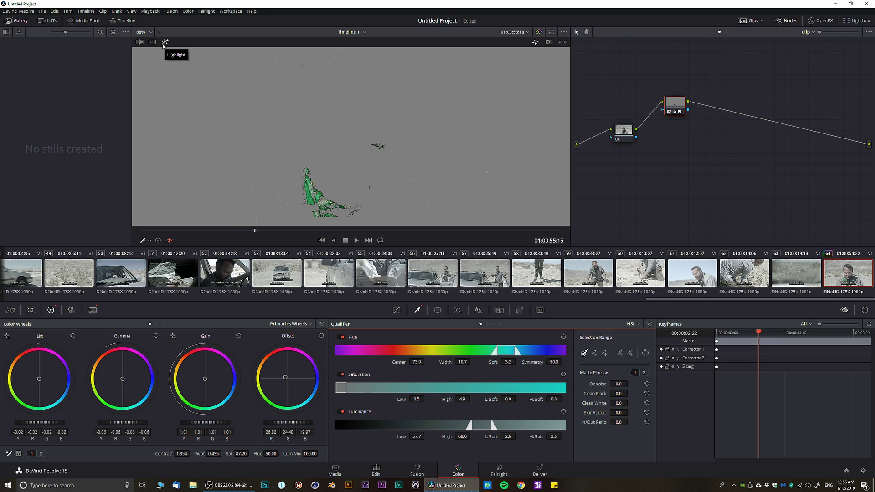
left_click(165, 42)
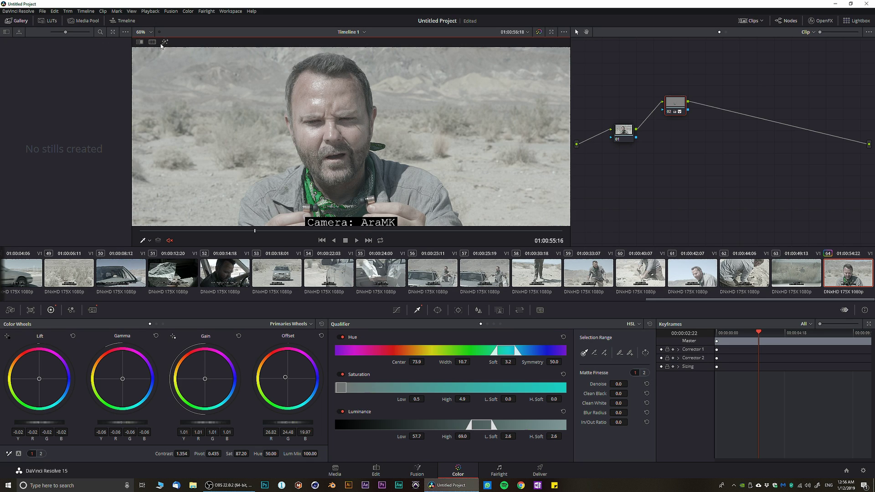
scroll(340, 160, "down", 1)
scroll(340, 160, "down", 1)
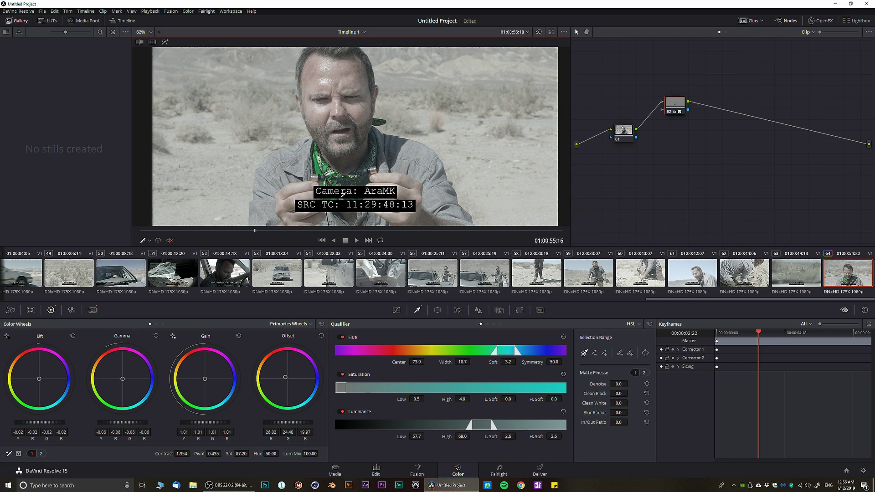
scroll(337, 186, "down", 1)
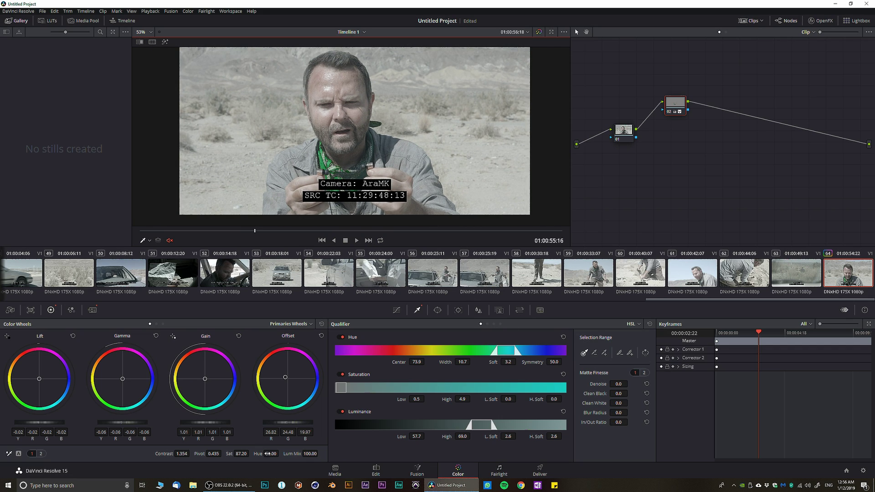
left_click_drag(272, 455, 280, 454)
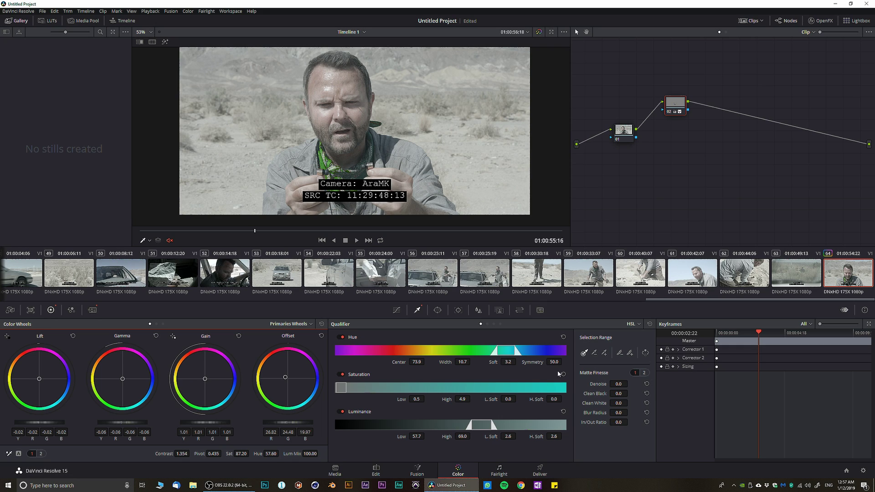
Reset the qualifier, replace node 02 with a fresh serial node, and push saturation to 99.80
left_click(649, 324)
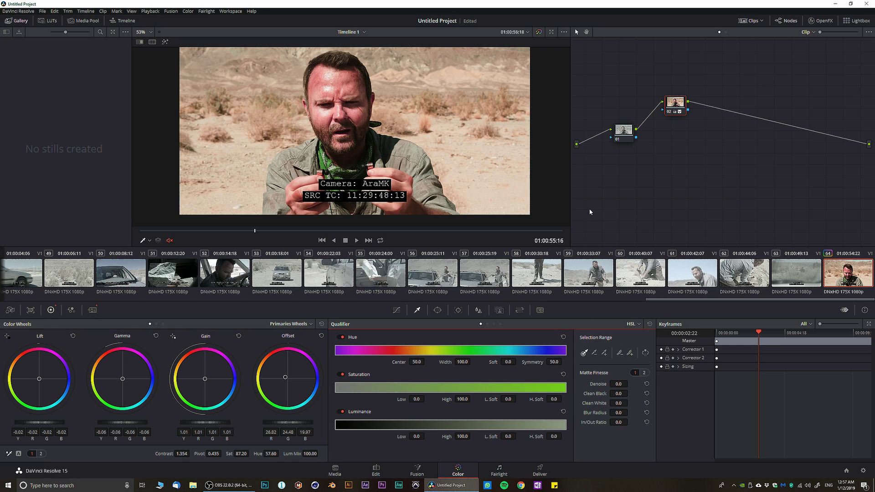
left_click(678, 105)
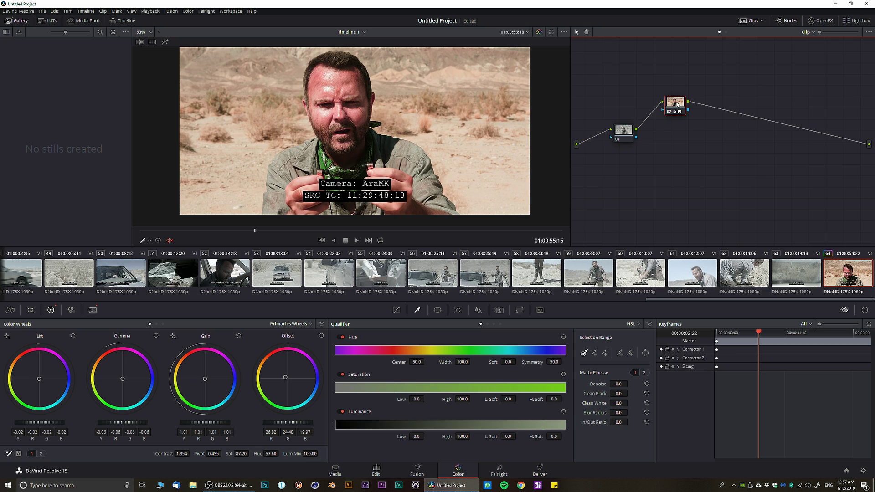
key("Delete")
key("alt+s")
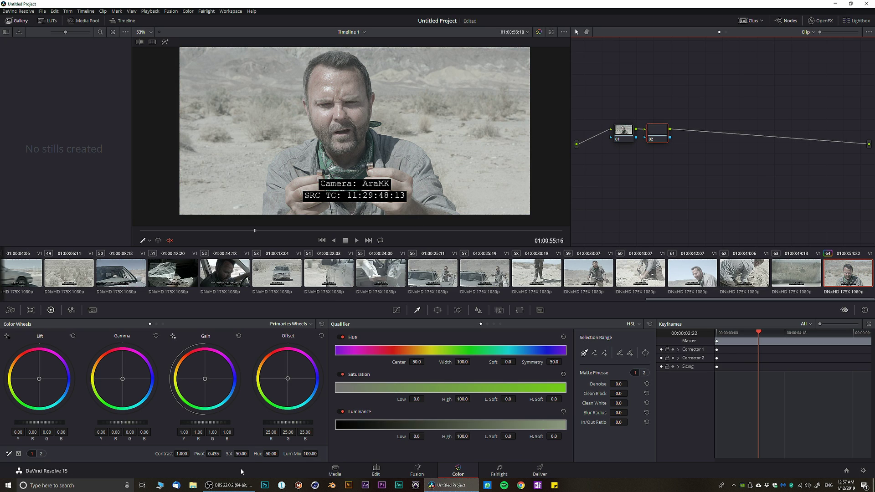
left_click_drag(241, 453, 178, 461)
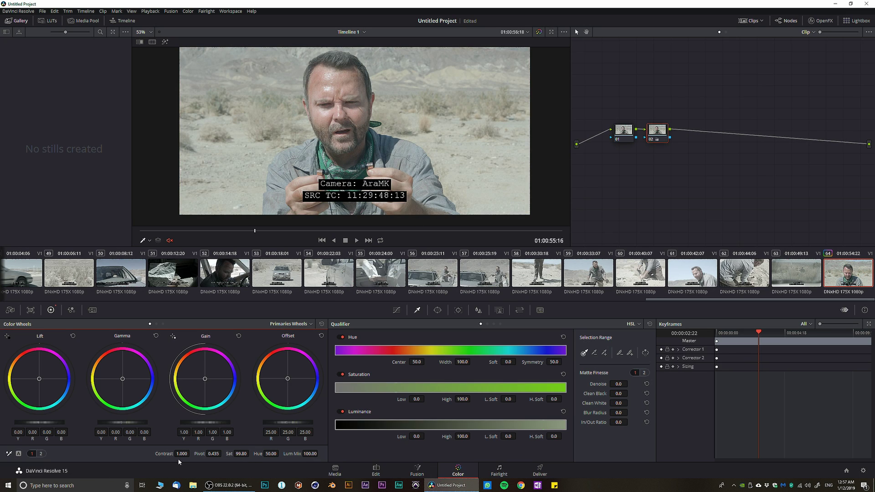
Add serial node 03 with a circular window fitted over the man's face
key("alt+s")
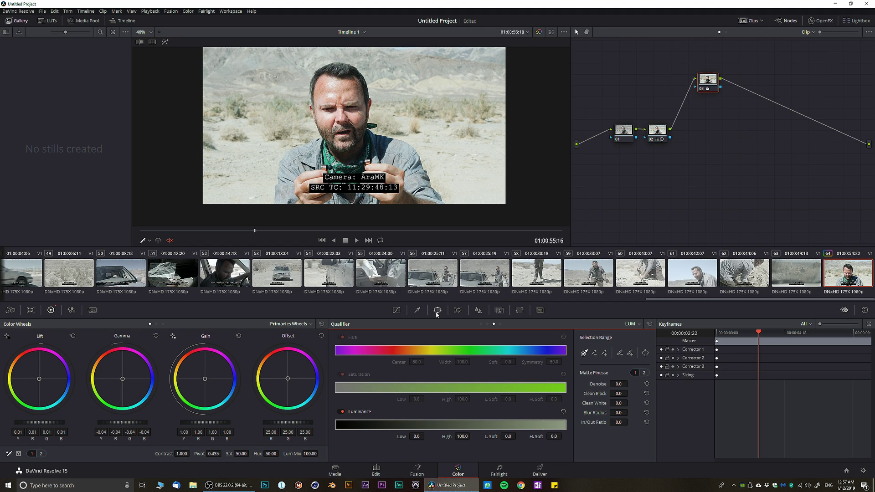
left_click(438, 310)
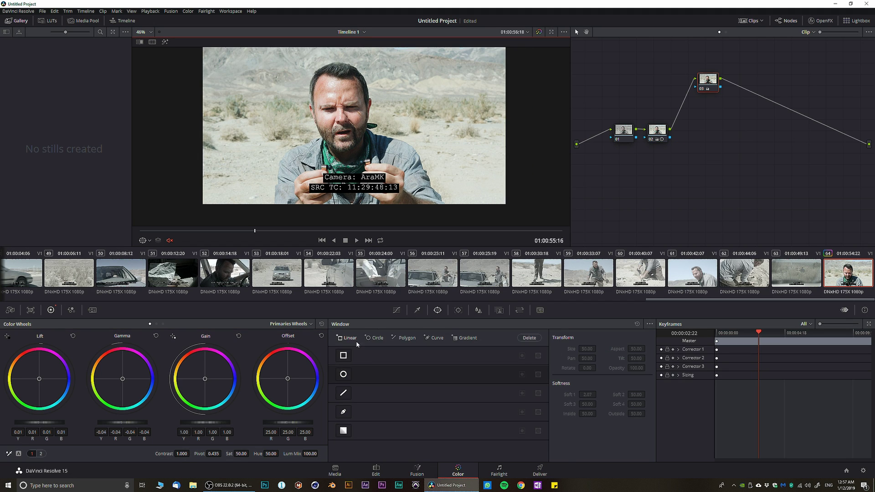
left_click(343, 374)
left_click_drag(363, 117, 322, 122)
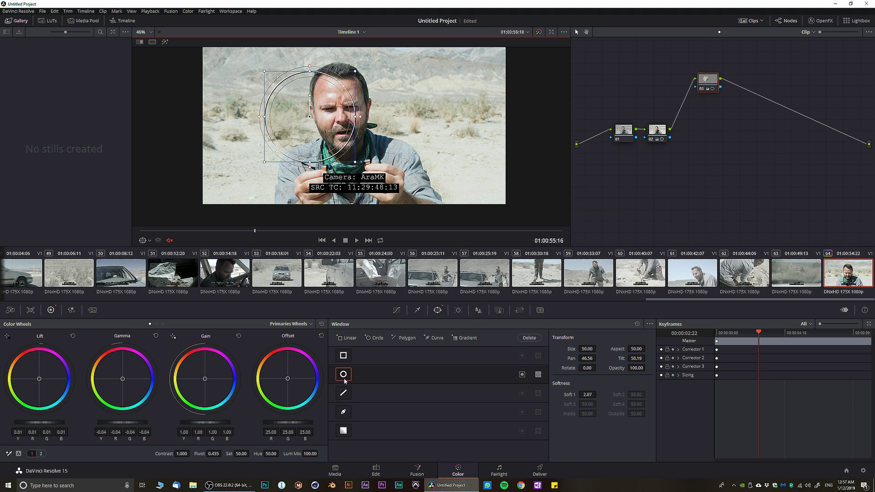
left_click_drag(354, 154, 373, 178)
left_click_drag(337, 134, 363, 139)
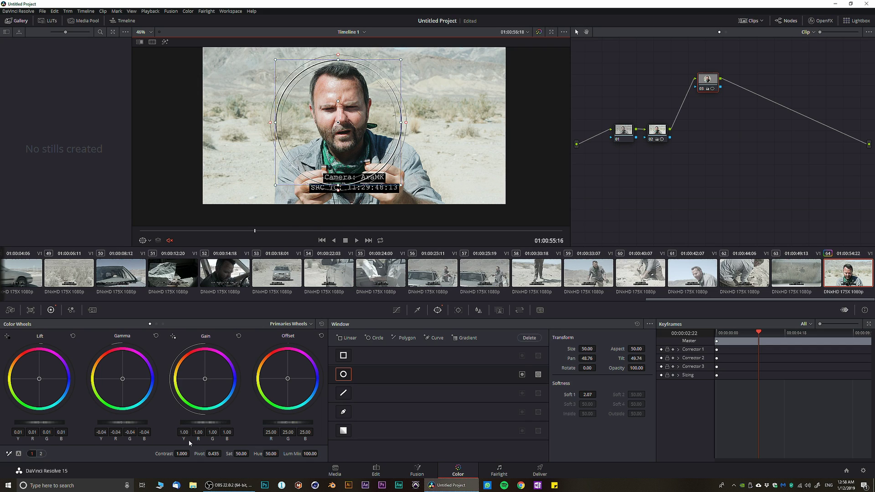
Warm the face by pushing Offset toward red, to 36.60/22.74/10.74
left_click_drag(263, 389, 280, 372)
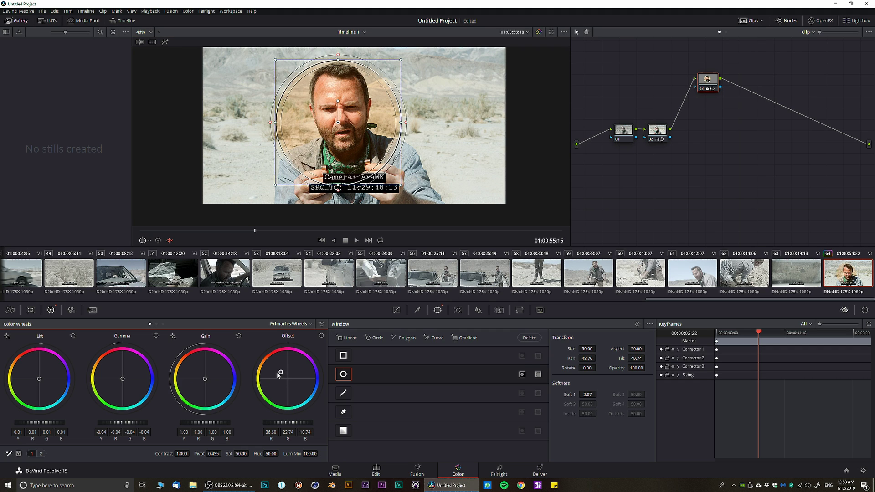
mouse_move(346, 145)
left_mouse_down()
mouse_move(403, 151)
mouse_move(369, 134)
mouse_move(263, 140)
mouse_move(332, 131)
mouse_move(334, 138)
left_mouse_up()
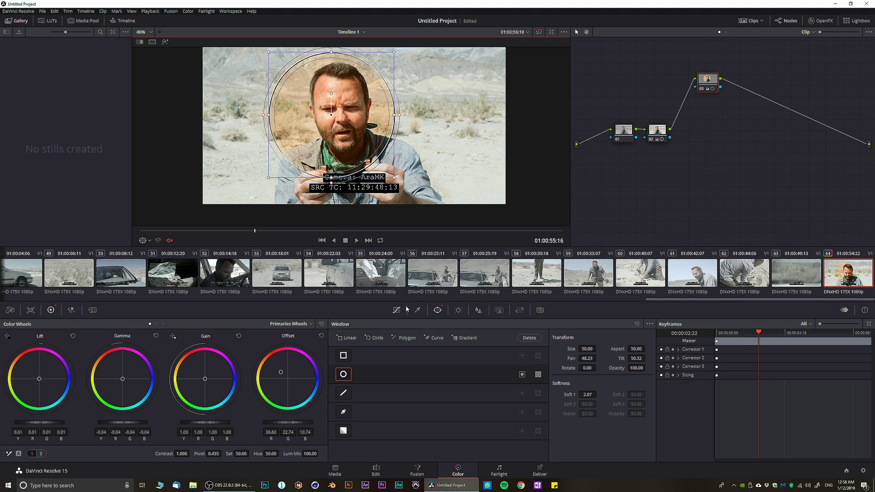
left_click(458, 311)
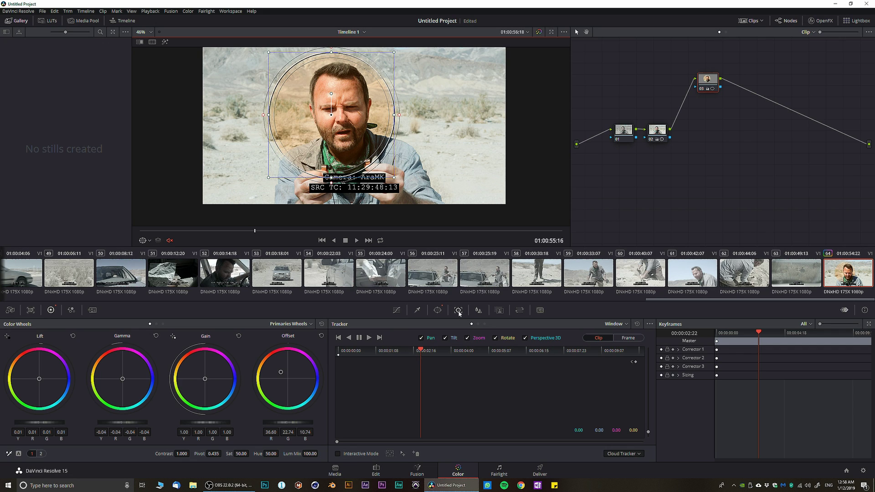
Reshape the window into a face oval: size 37.63, pan 48.89, tilt 50.77
left_click_drag(395, 182, 382, 156)
left_click_drag(382, 115, 340, 110)
left_click_drag(370, 151, 376, 155)
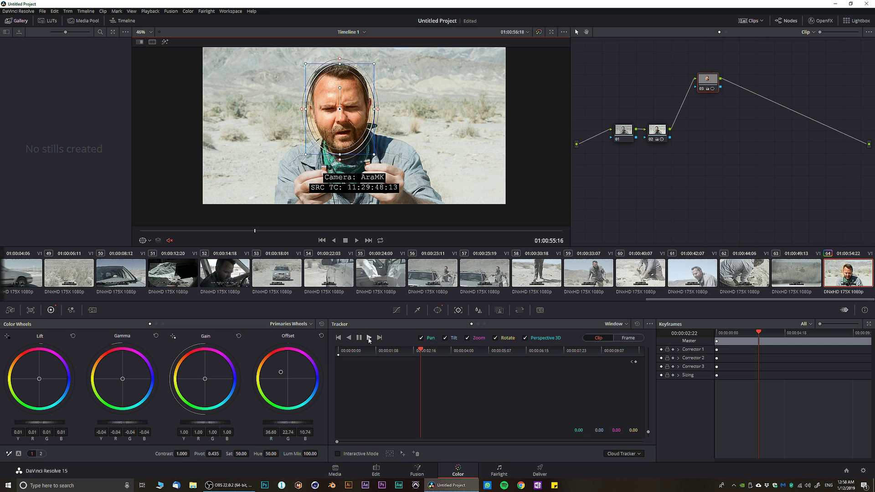
Track the face window forward and backward, check a few frames, then clear the tracking data
left_click(369, 338)
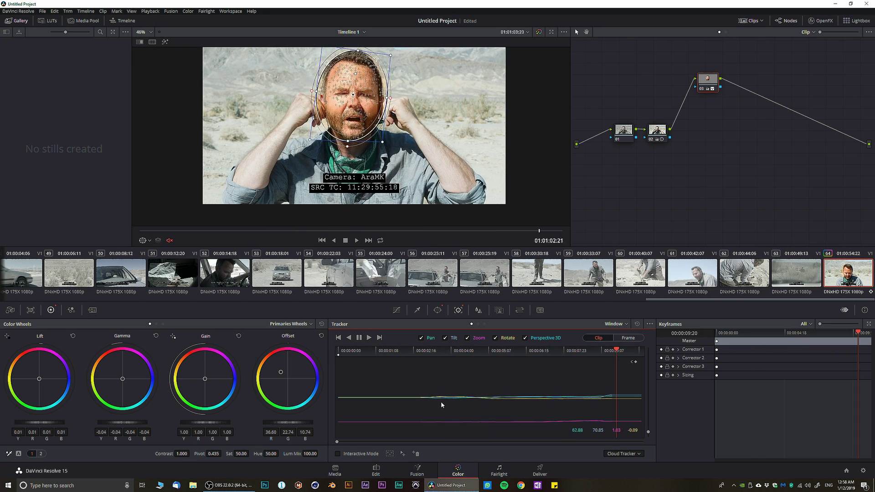
left_click(426, 356)
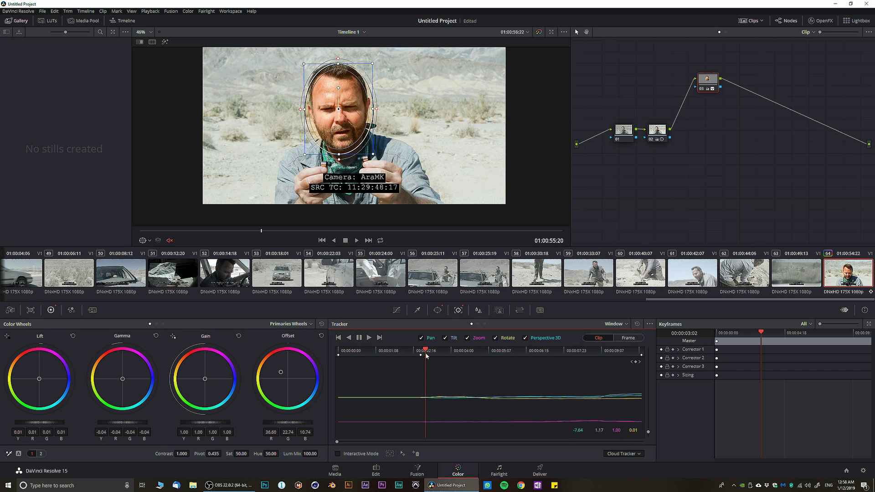
left_click(350, 338)
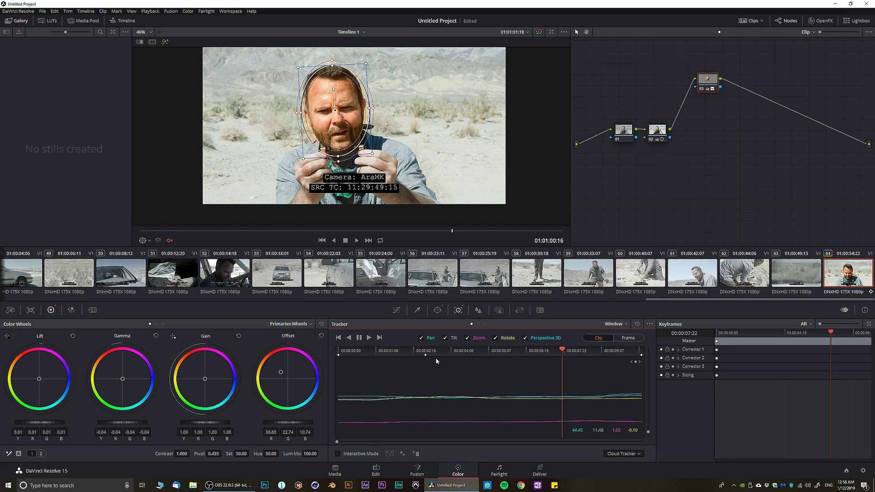
left_click(360, 353)
key("Right")
key("Right")
key("Right")
key("Right")
key("Right")
key("Right")
key("Right")
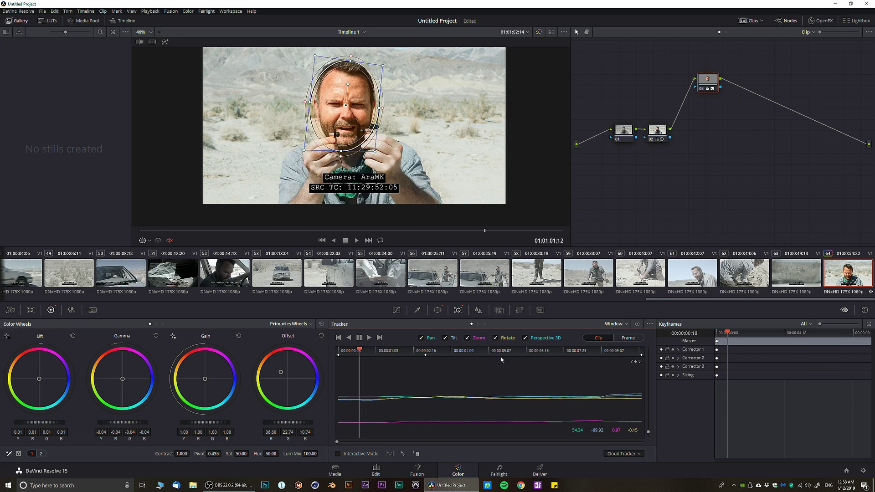
left_click(637, 325)
left_click(438, 309)
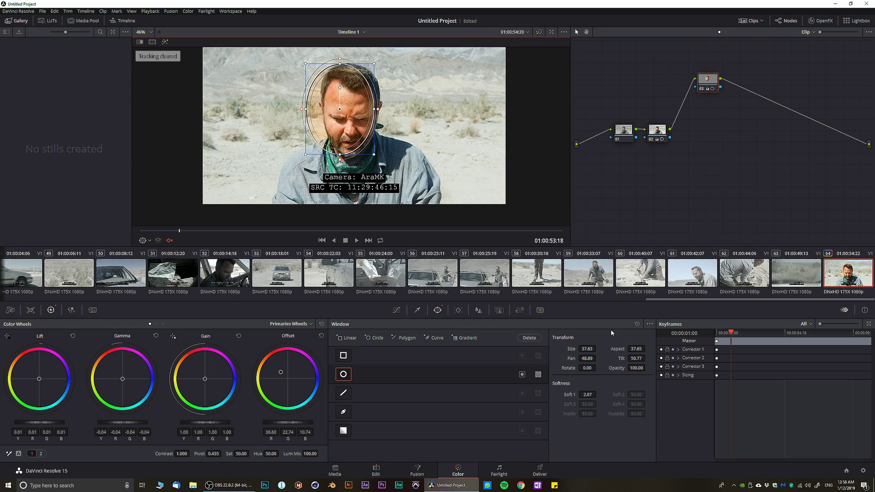
Reset the window, delete node 03, and add a fresh serial node 03 positioned above
left_click(639, 324)
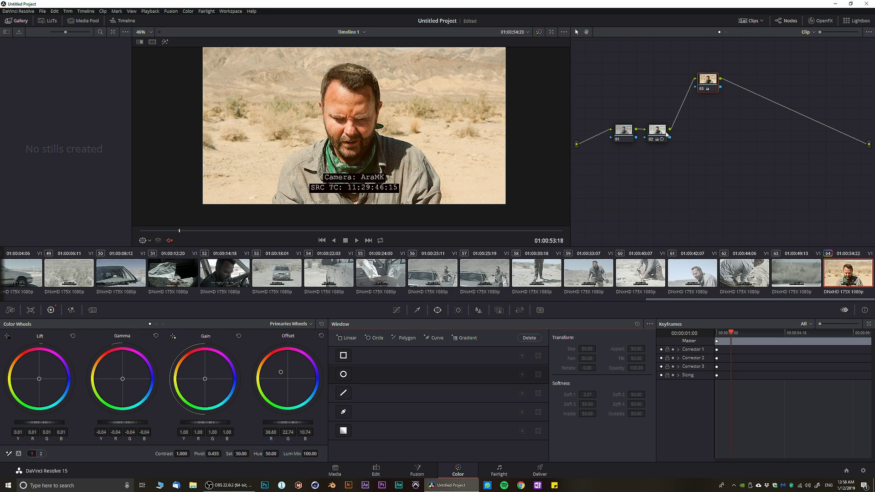
key("Delete")
key("alt+s")
left_click_drag(686, 130, 716, 72)
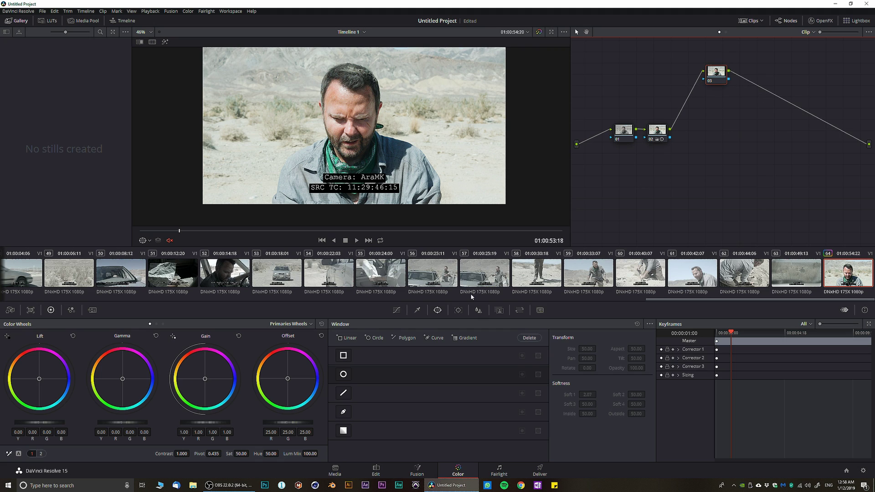
Try a 0.23 blur on node 03, remove it again, and bring up Input Sizing
left_click(478, 311)
mouse_move(381, 377)
left_mouse_down()
mouse_move(382, 357)
mouse_move(386, 409)
mouse_move(388, 365)
left_mouse_up()
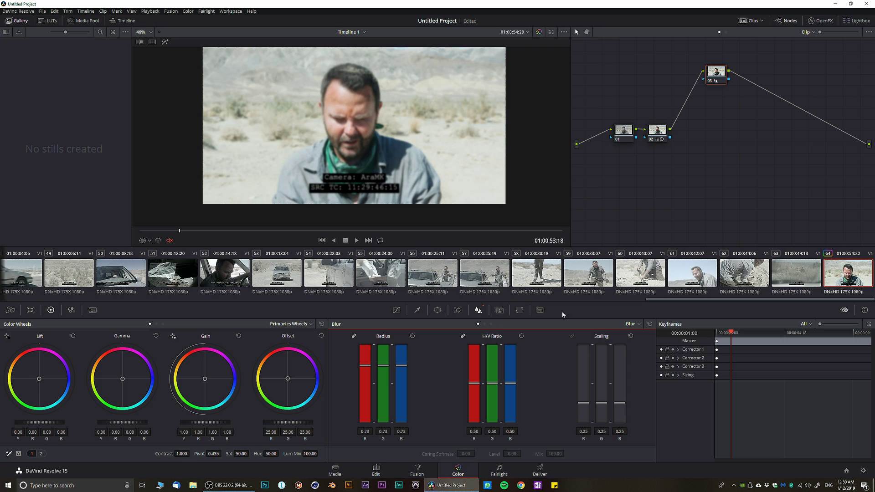
left_click(651, 324)
left_click(498, 311)
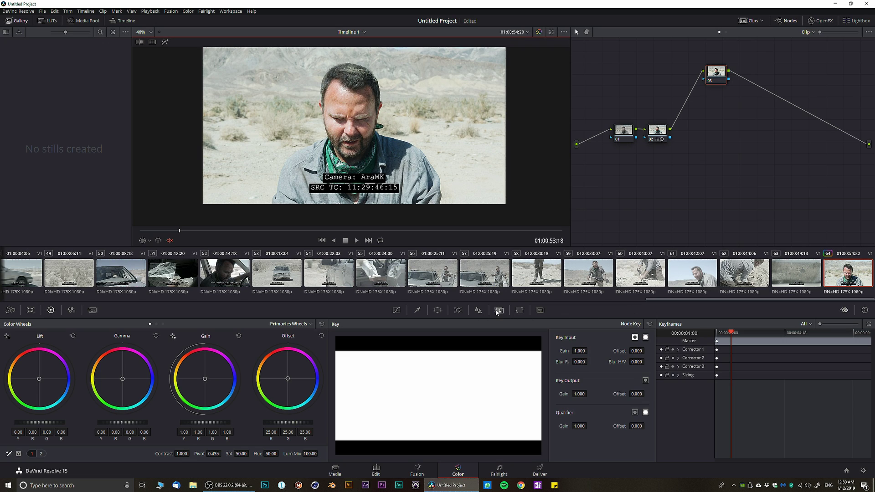
left_click(520, 310)
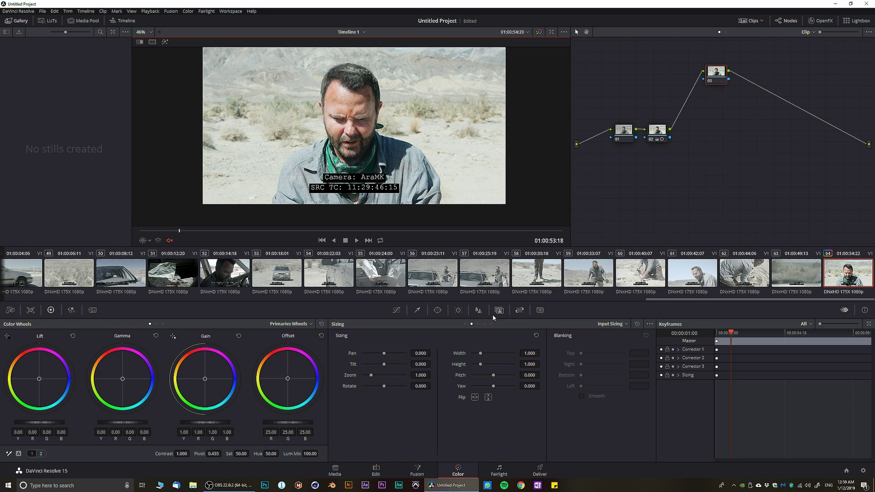
Test pan and tilt on the desert close-up, reset it to centred framing, then go to Fusion
left_click_drag(428, 353, 432, 353)
mouse_move(420, 353)
left_mouse_down()
mouse_move(437, 353)
mouse_move(408, 364)
mouse_move(422, 365)
left_mouse_up()
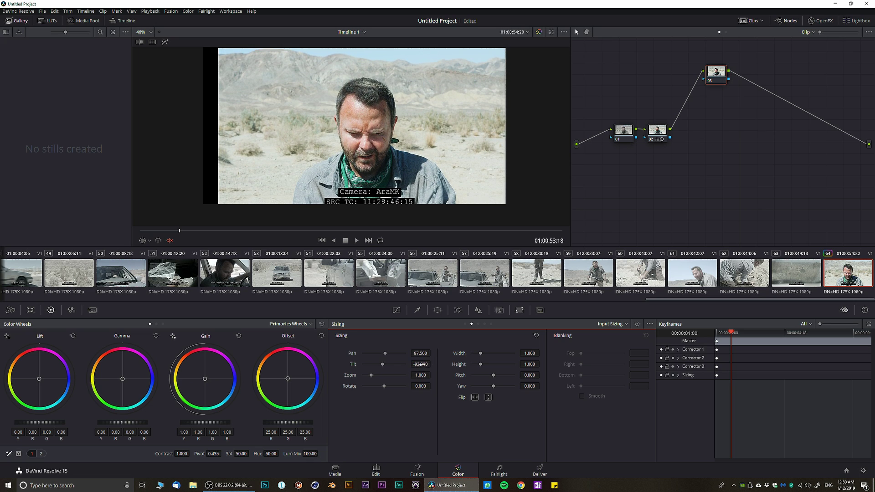
left_click(637, 324)
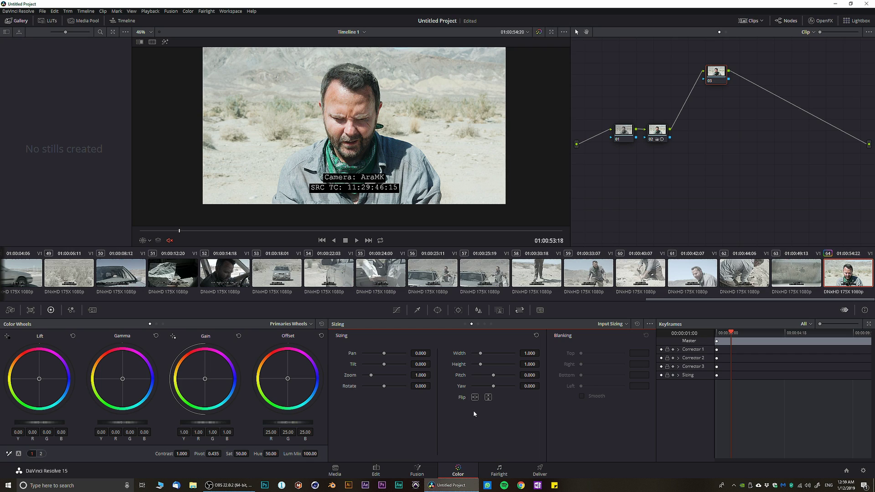
left_click(415, 473)
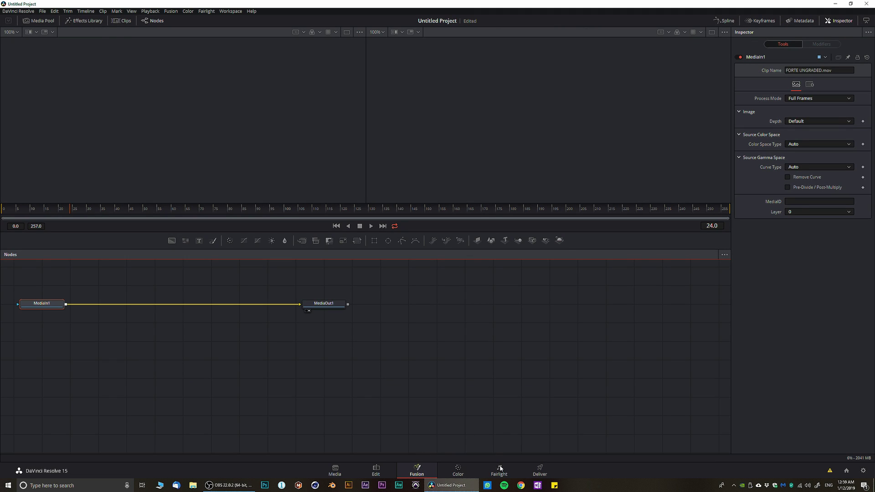
Pass through the Fairlight page to reach the Deliver page
left_click(501, 473)
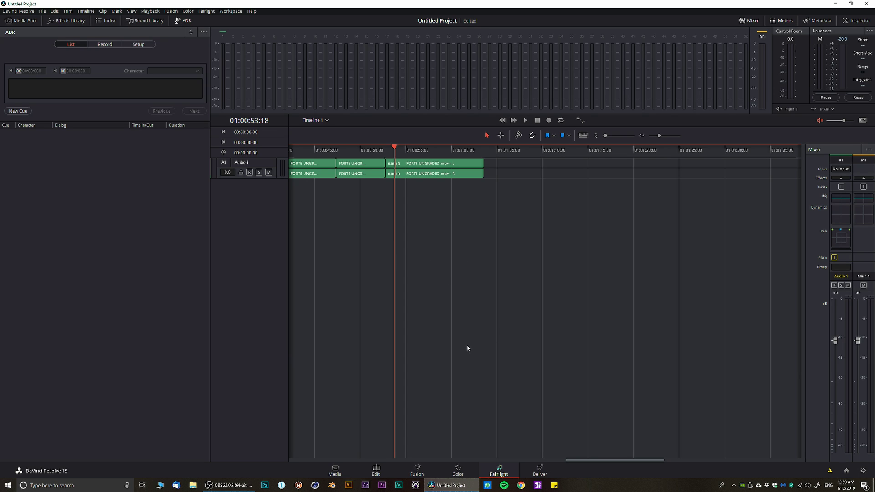
left_click(537, 471)
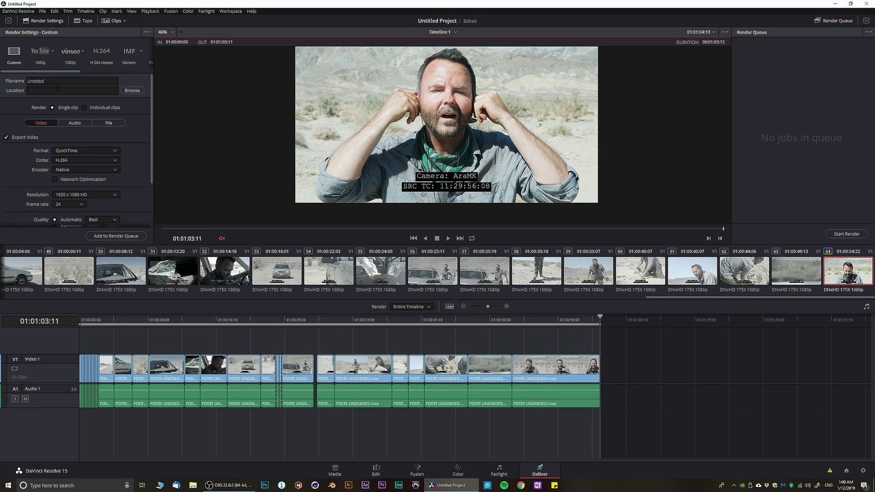
Name the render output 'video' and set it to render individual clips
left_click_drag(59, 80, 23, 78)
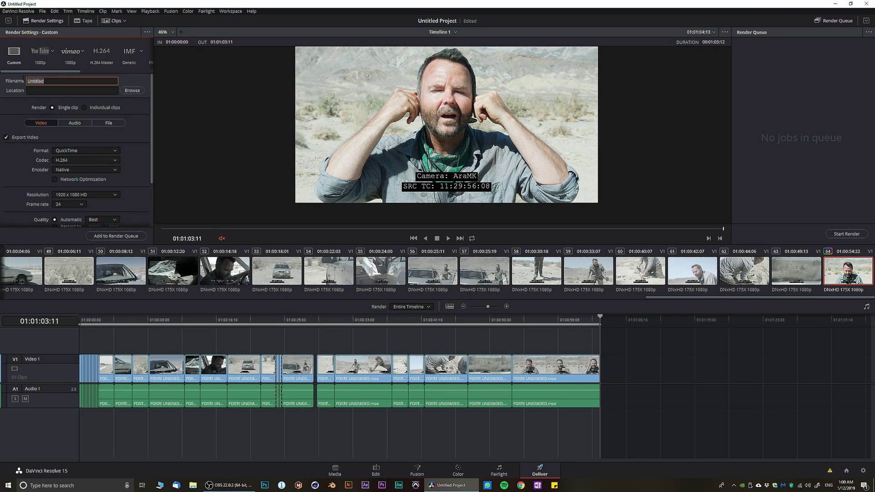
left_click(54, 90)
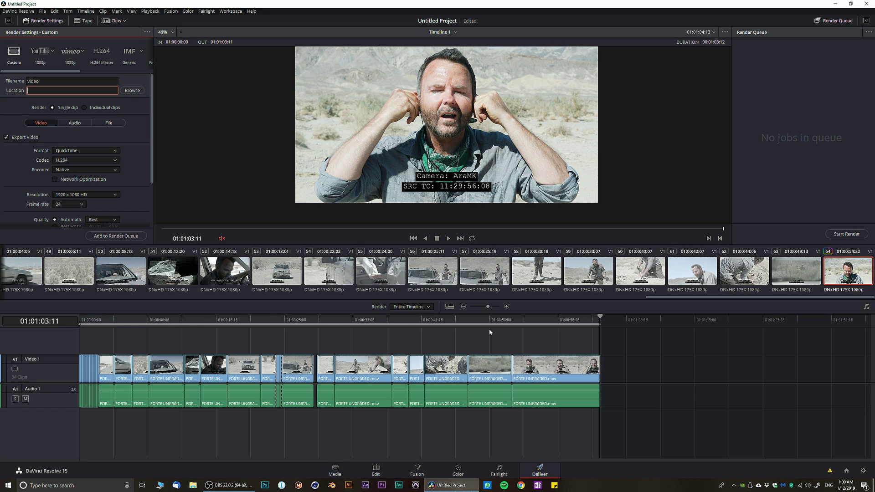
left_click(84, 108)
left_click(210, 368)
left_click(245, 366)
left_click(268, 367)
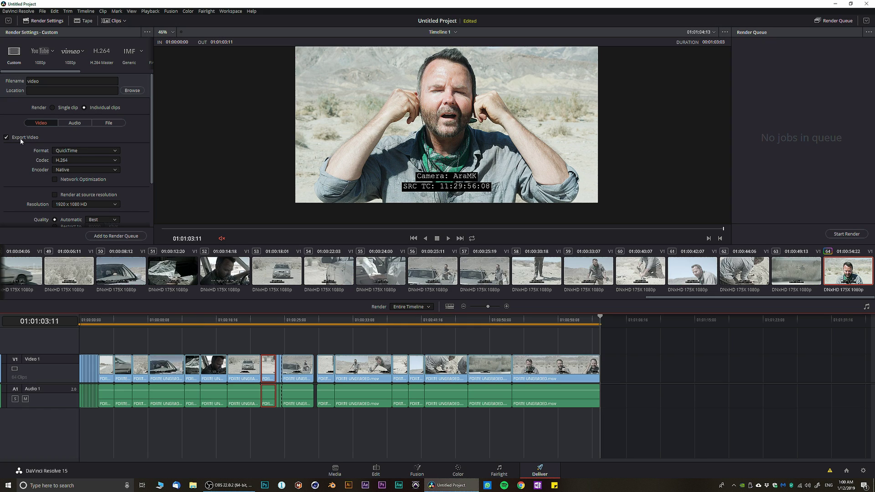
Look through the Codec choices, keeping H.264
left_click(69, 160)
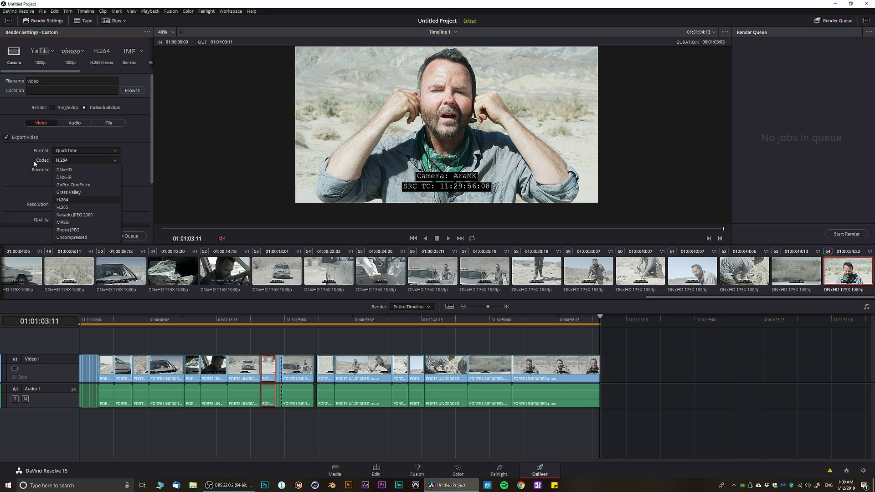
left_click(70, 160)
left_click(70, 161)
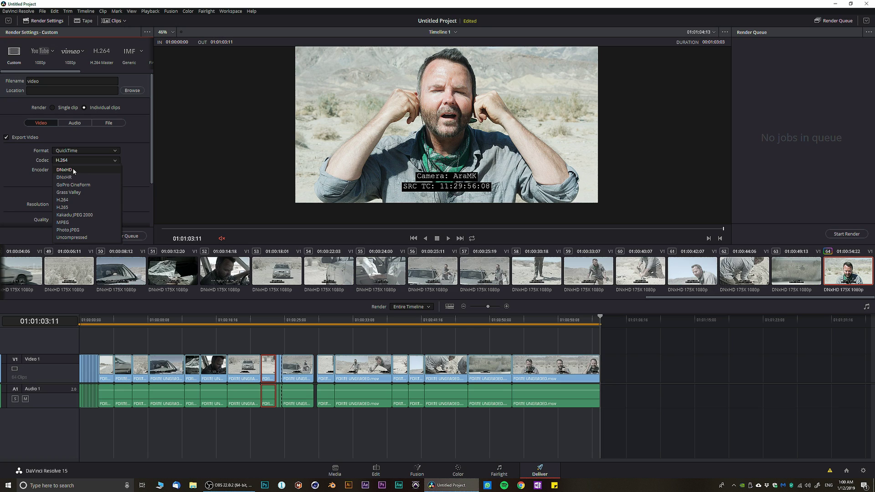
Keep the H.264 codec and switch the encoder to NVIDIA
left_click(31, 173)
scroll(25, 180, "down", 1)
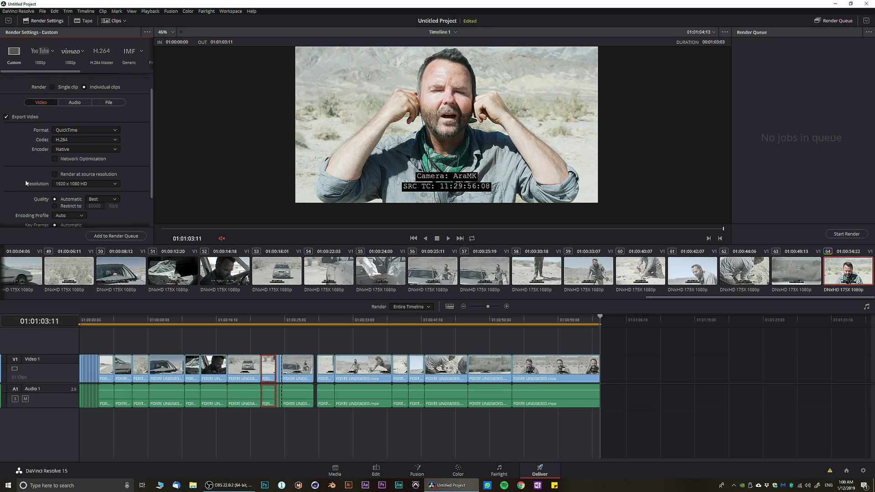
scroll(29, 172, "up", 1)
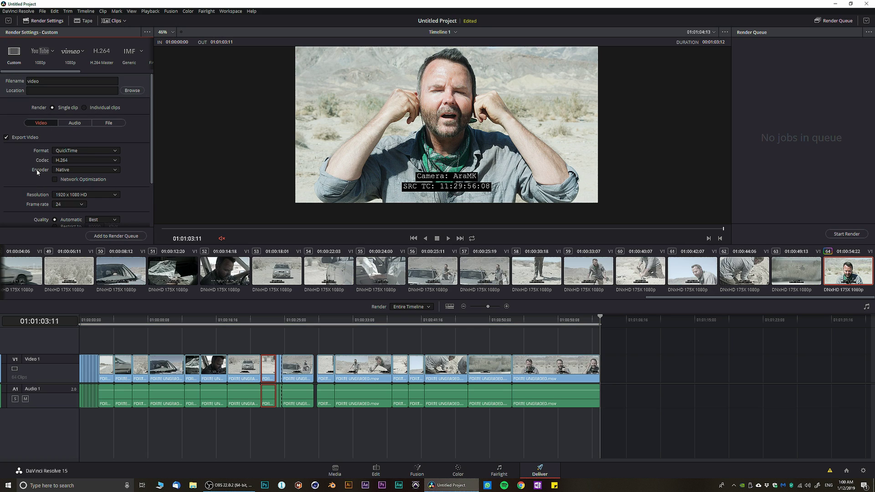
scroll(36, 173, "down", 2)
scroll(49, 137, "up", 2)
scroll(67, 194, "down", 1)
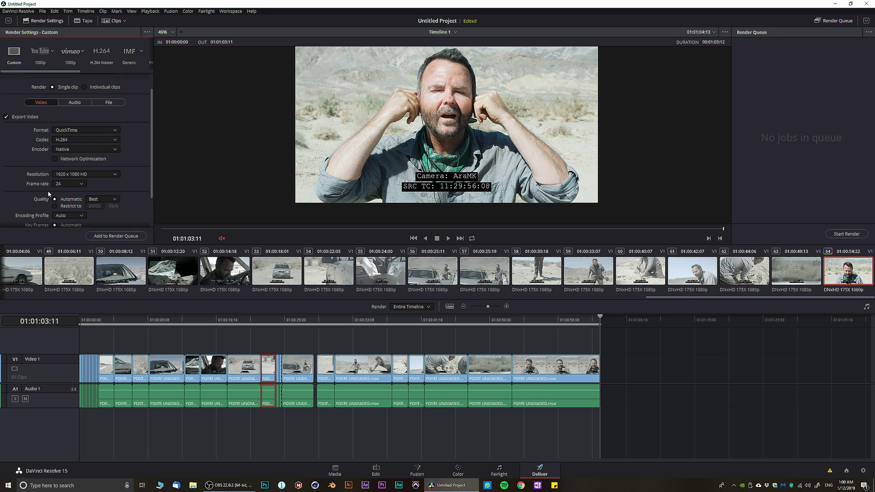
left_click(61, 140)
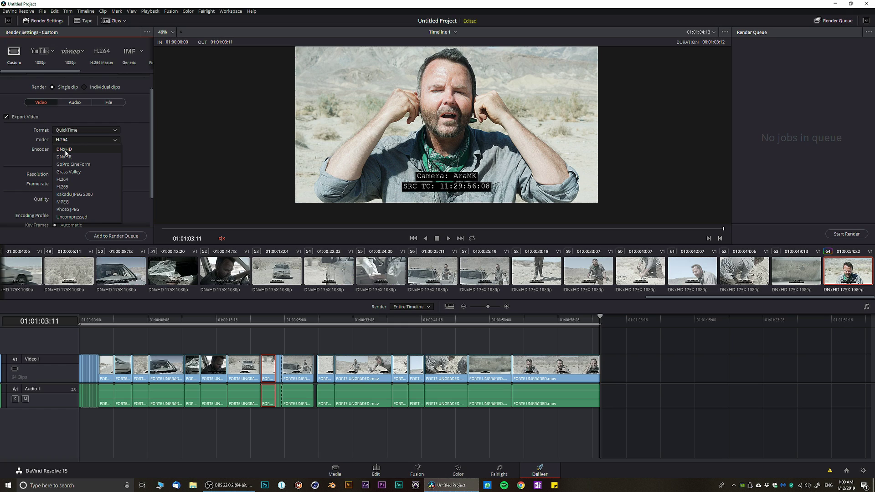
left_click(53, 155)
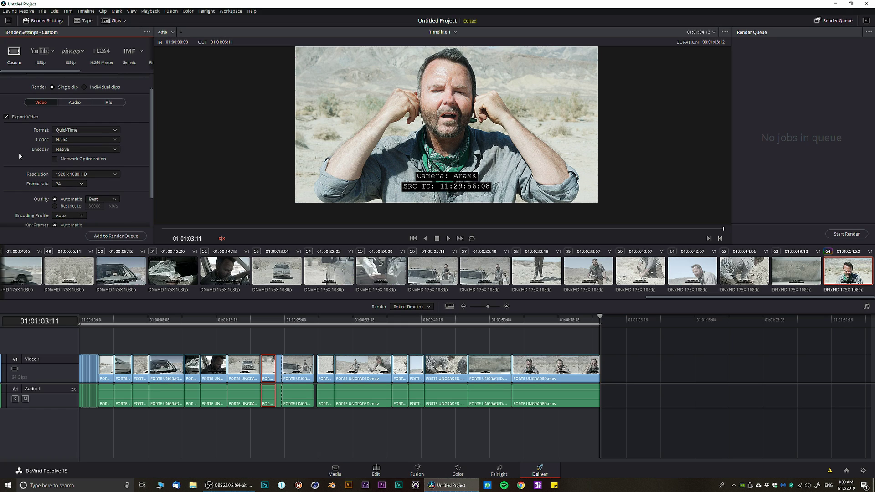
left_click(75, 149)
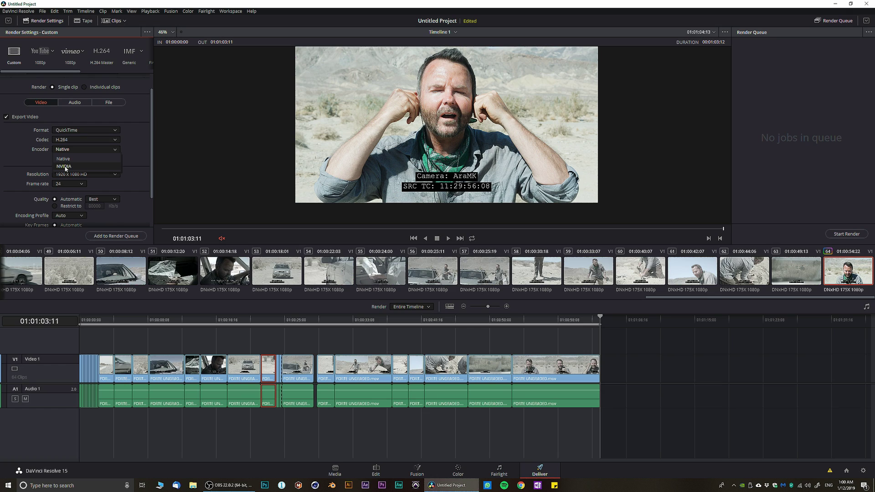
left_click(66, 166)
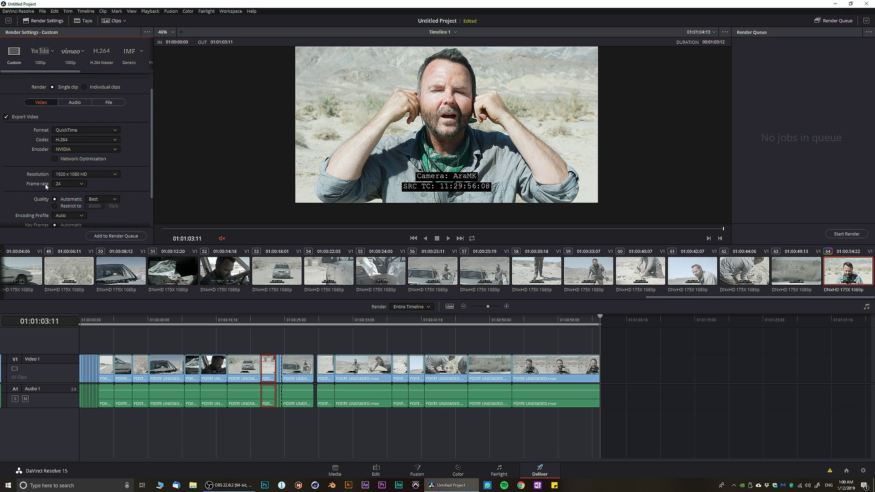
Expand and collapse Advanced Settings, then return to the Color page
scroll(35, 182, "down", 3)
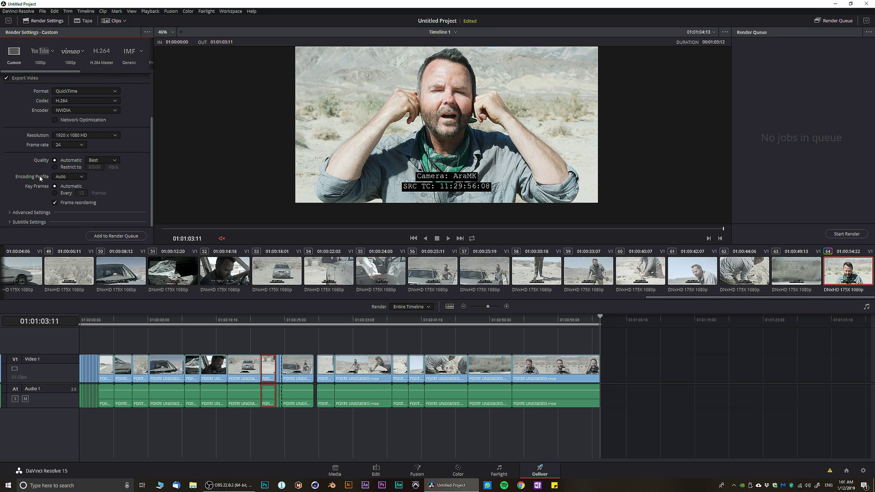
left_click(13, 212)
scroll(22, 188, "down", 3)
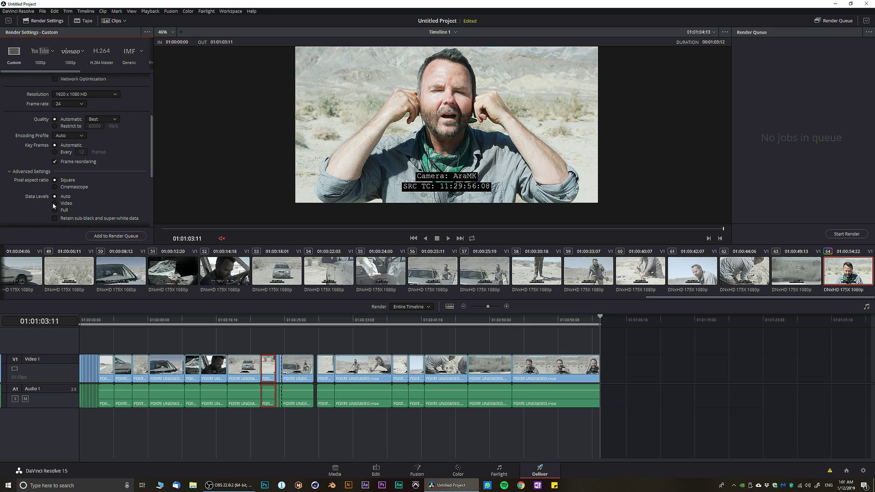
scroll(73, 205, "down", 1)
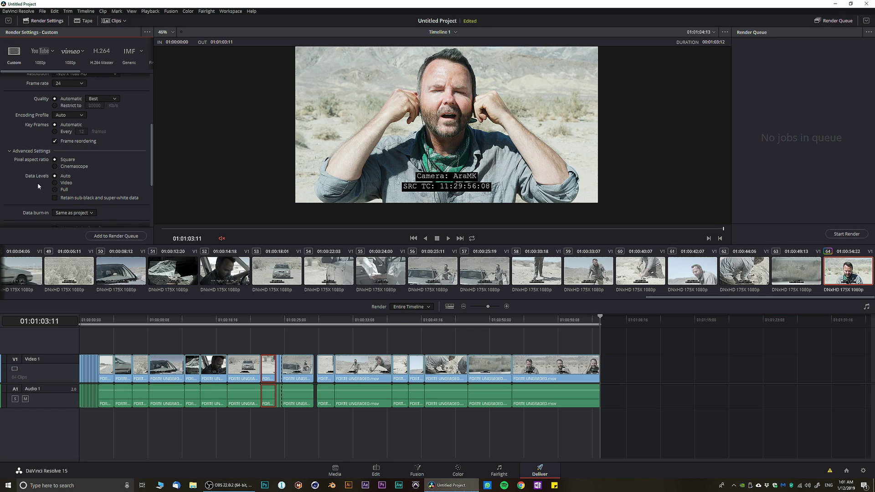
left_click(28, 150)
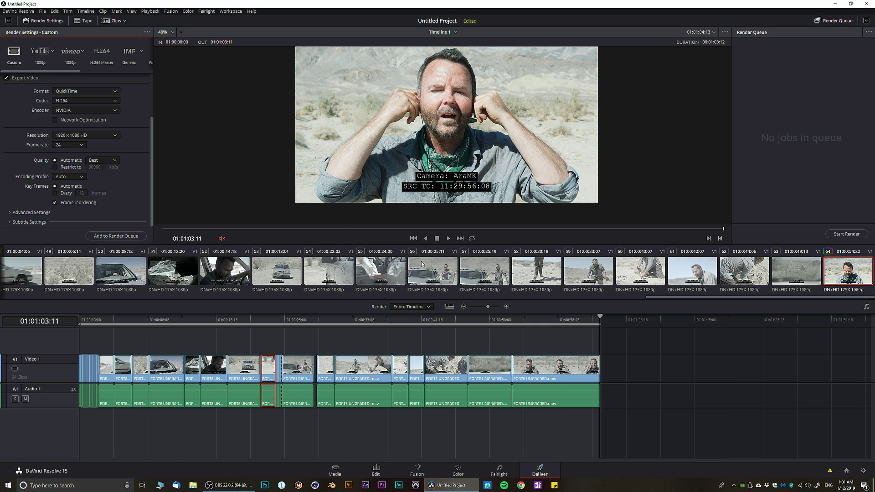
left_click(458, 470)
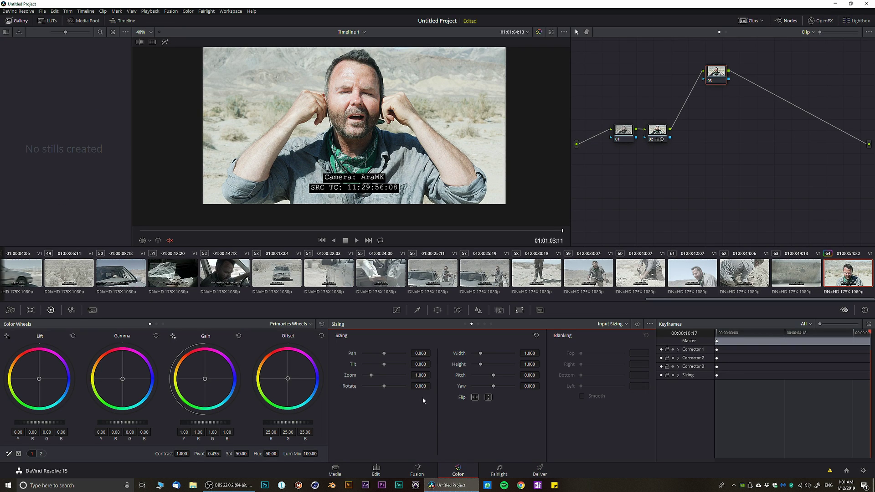